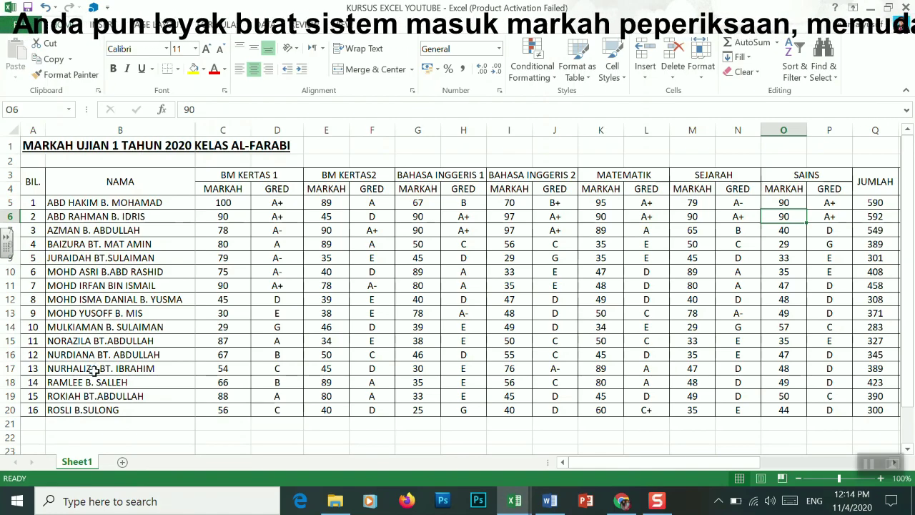
# Enter 17 in A21 and repeat the first student's name in B21
pyautogui.click(36, 423)
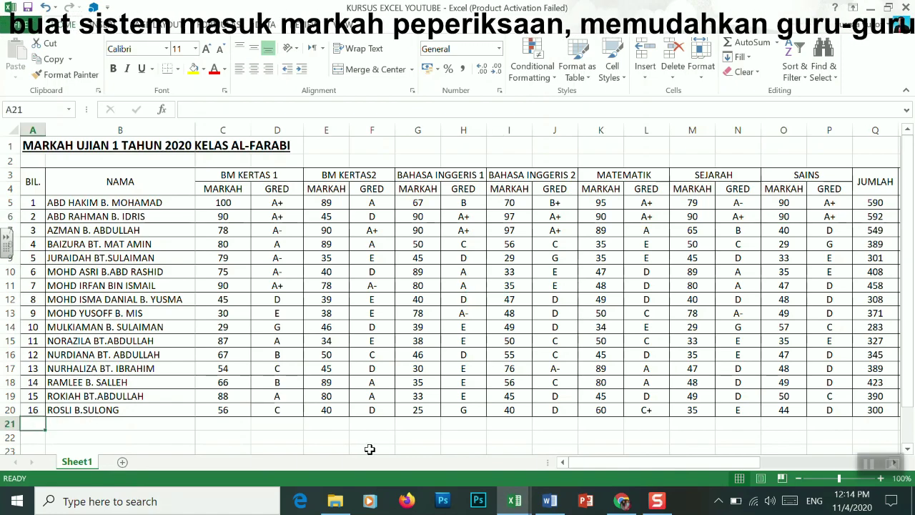
pyautogui.write('17')
pyautogui.press('Tab')
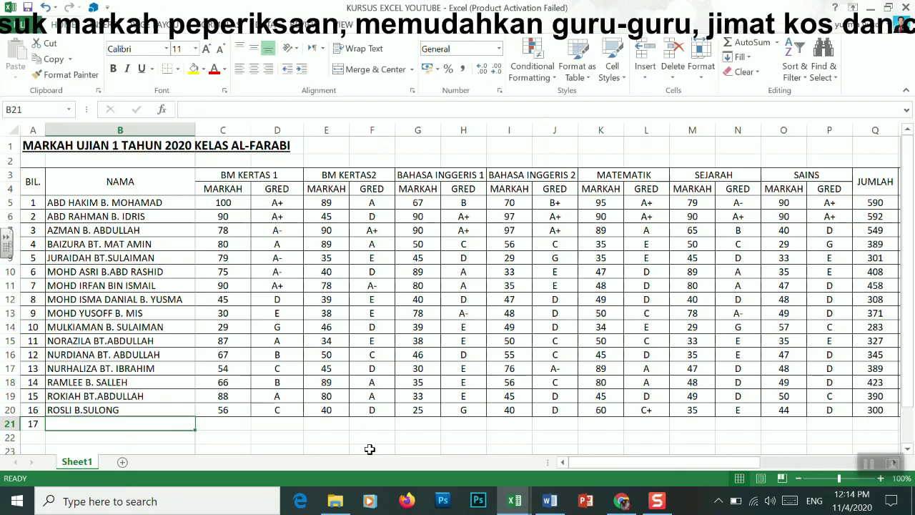
pyautogui.write('a')
pyautogui.press('BackSpace')
pyautogui.write('A')
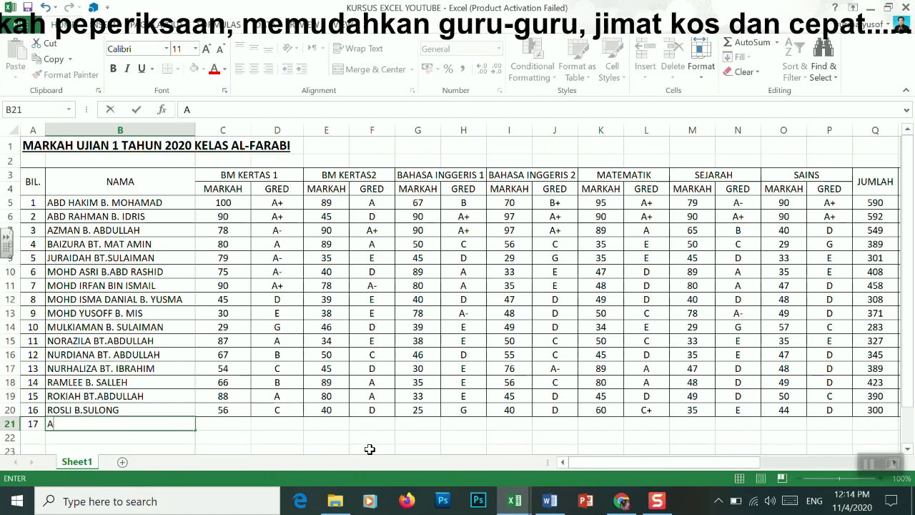
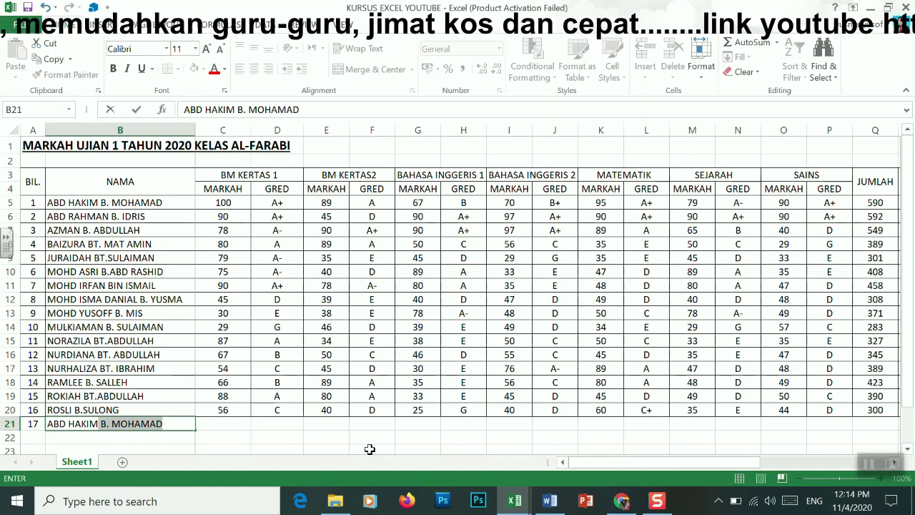
pyautogui.press('Tab')
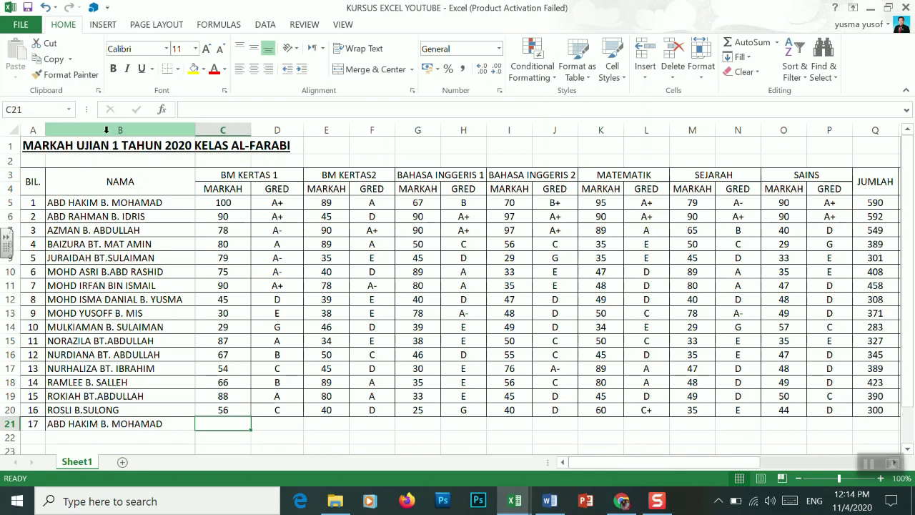
# Select the NAMA column and start a Duplicate Values highlighting rule
pyautogui.click(105, 130)
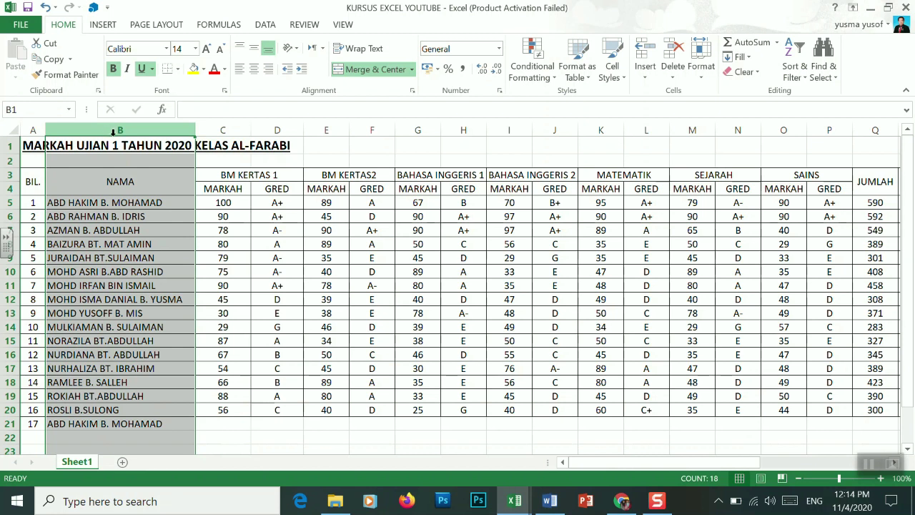
pyautogui.click(549, 78)
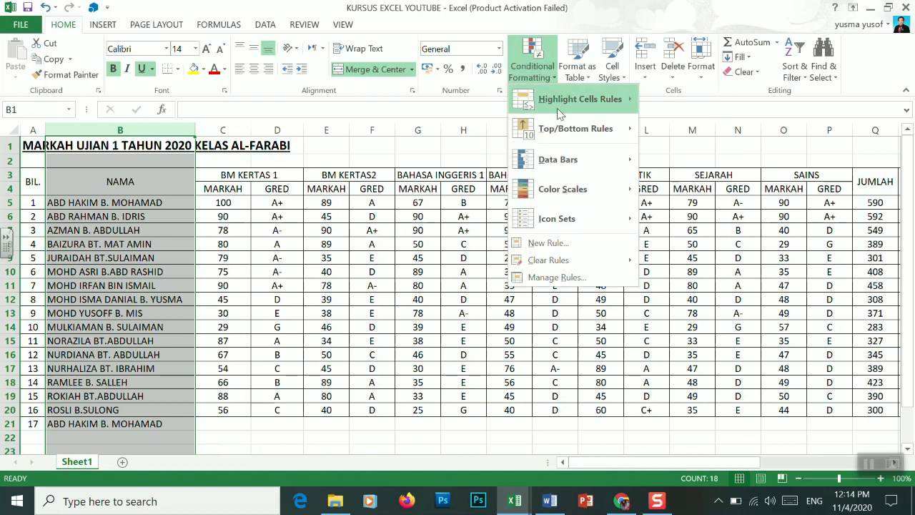
pyautogui.moveTo(563, 101)
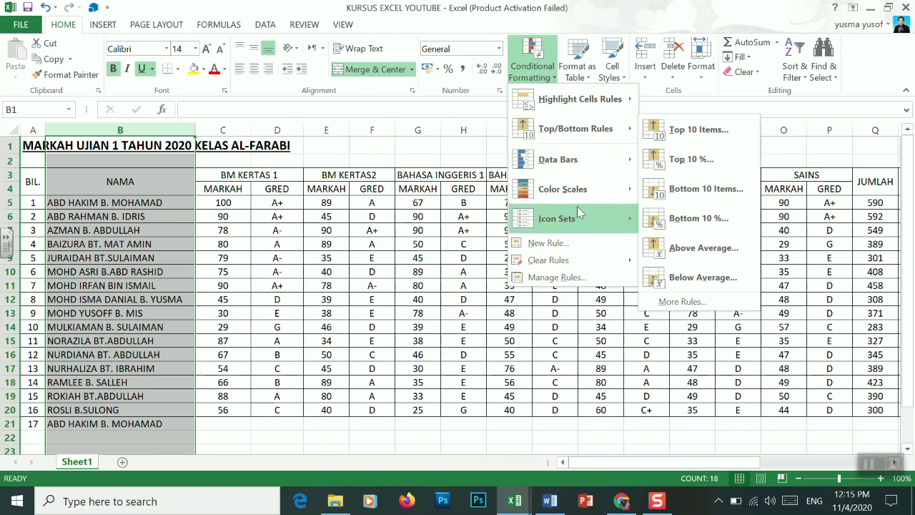
pyautogui.moveTo(579, 212)
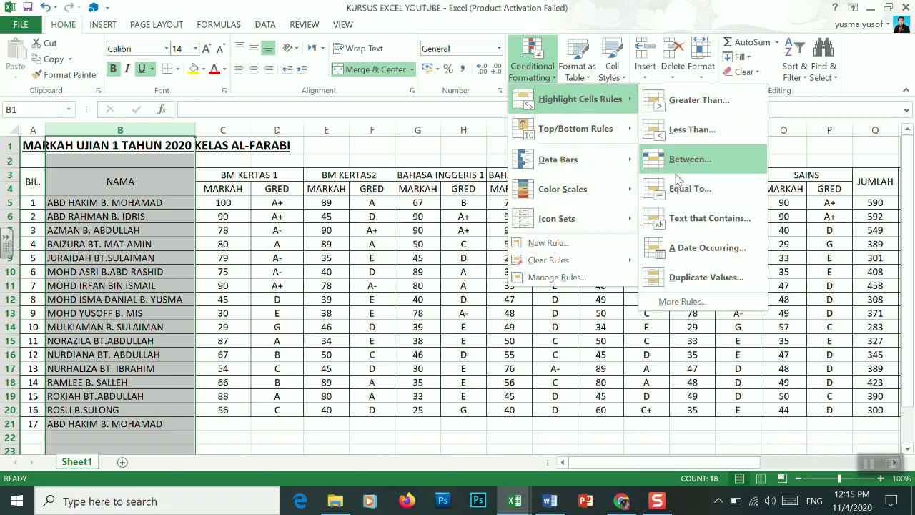
pyautogui.click(687, 285)
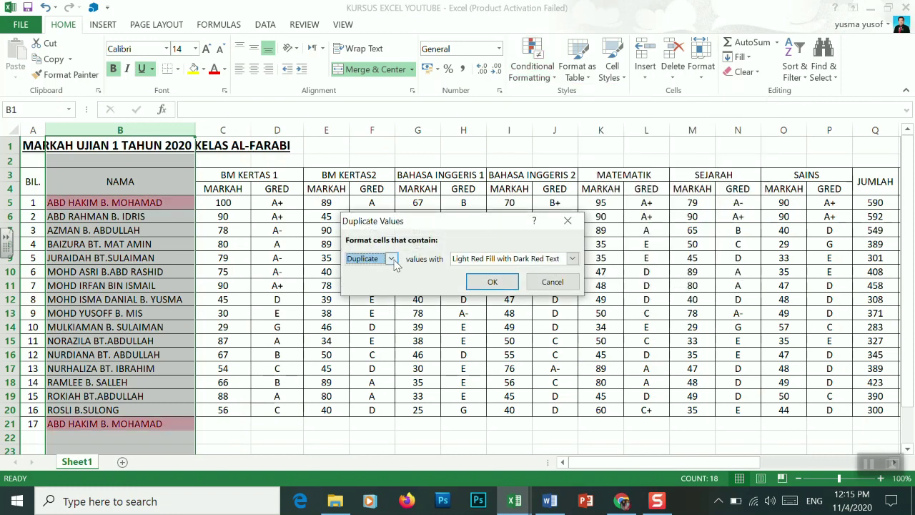
# Highlight the duplicate names with Light Red Fill with Dark Red Text, then deselect
pyautogui.click(393, 260)
pyautogui.click(394, 261)
pyautogui.click(573, 260)
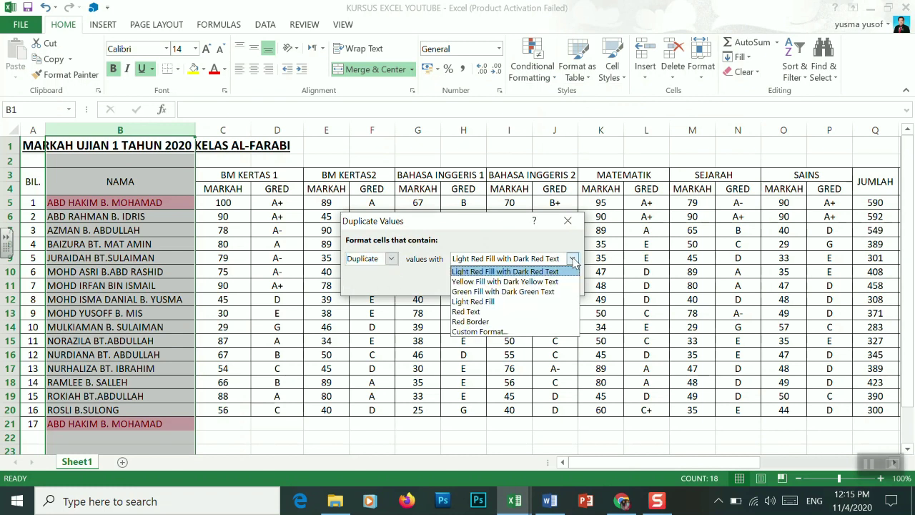
pyautogui.click(526, 281)
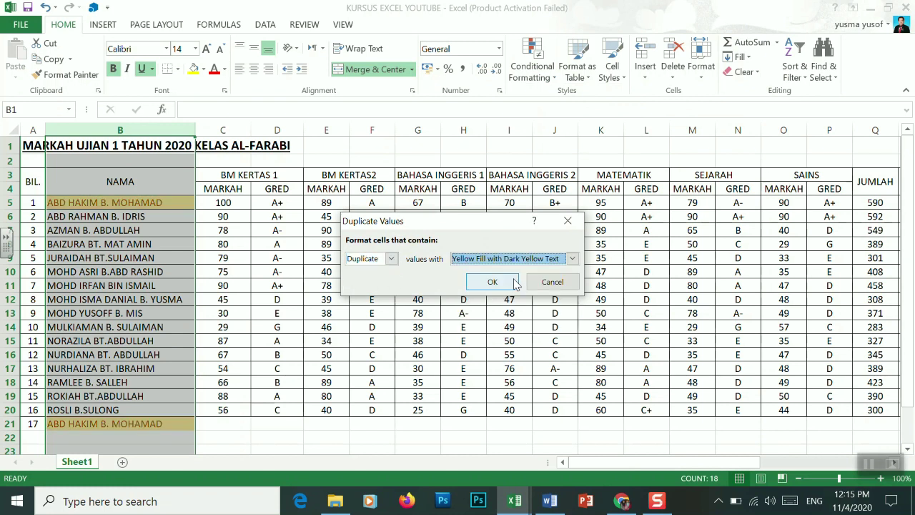
pyautogui.click(573, 260)
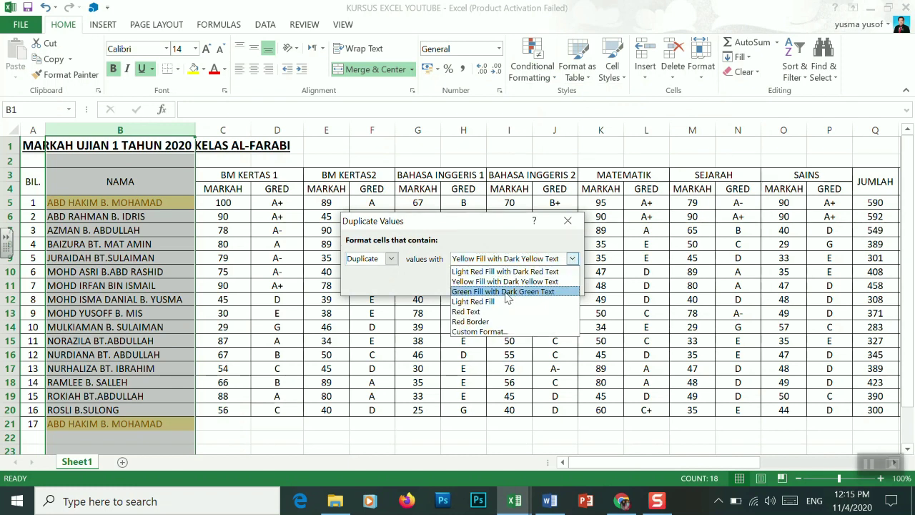
pyautogui.click(471, 273)
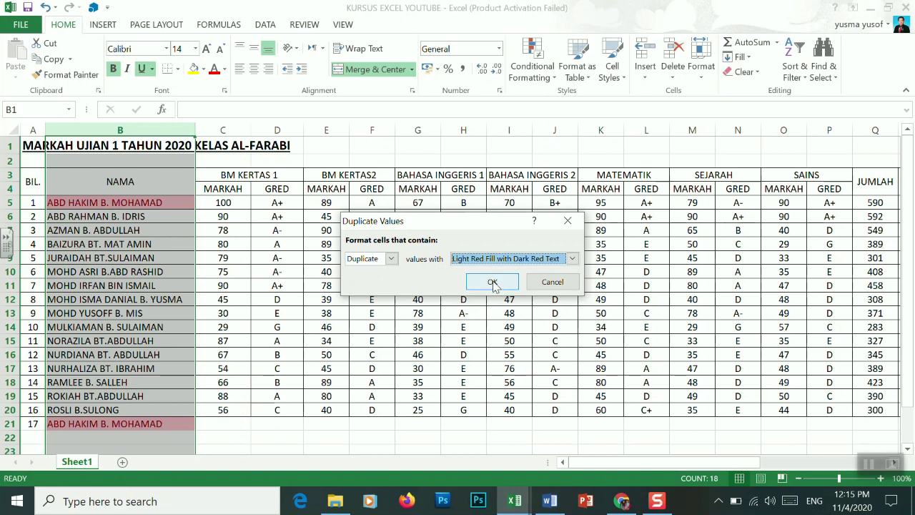
pyautogui.click(494, 284)
pyautogui.click(184, 311)
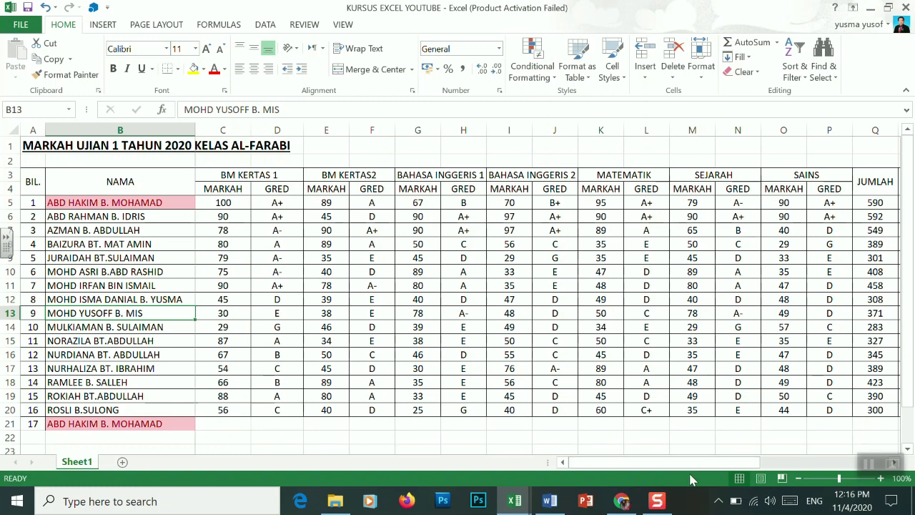
# Scroll right until column M, the JUMLAH, %, RANKING columns and the grade scale are visible
pyautogui.moveTo(678, 468); pyautogui.dragTo(829, 493)
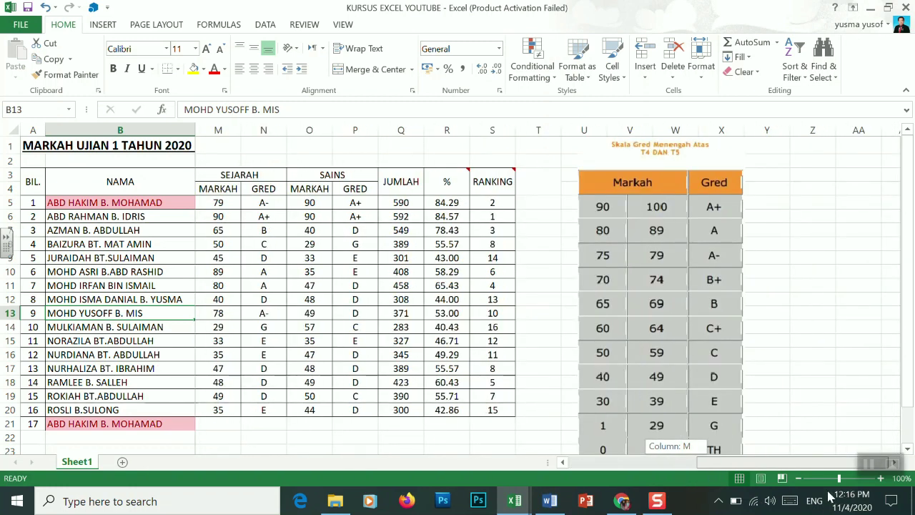
# Add the heading KATEGORI in T3 and widen column T to fit it
pyautogui.click(530, 186)
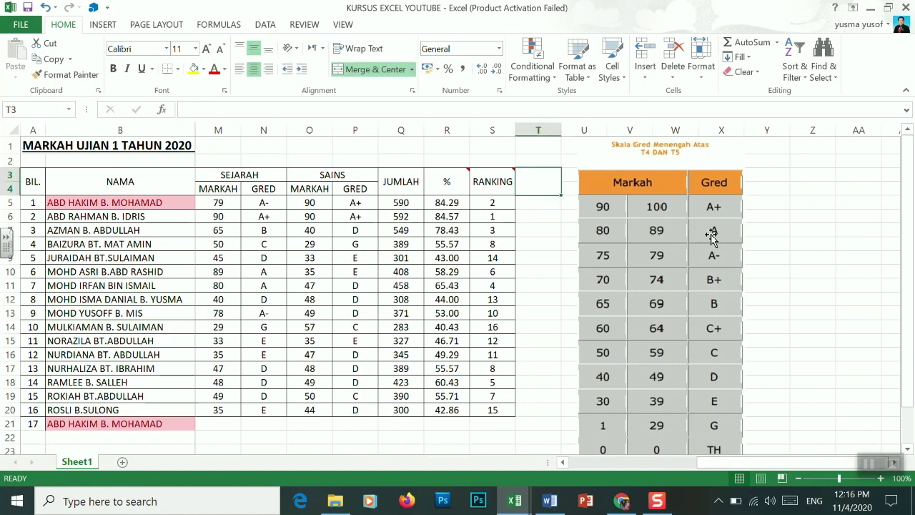
pyautogui.write('KATEGORI')
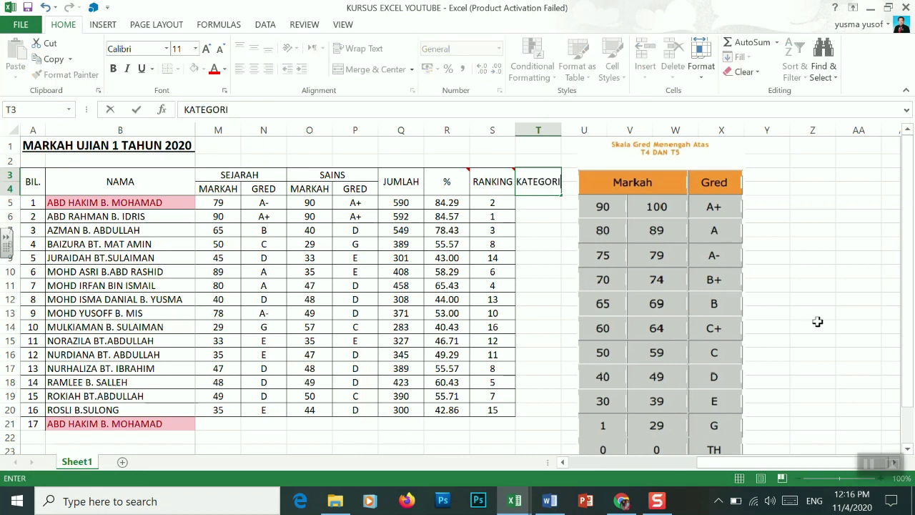
pyautogui.click(562, 131)
pyautogui.moveTo(562, 131); pyautogui.dragTo(568, 133)
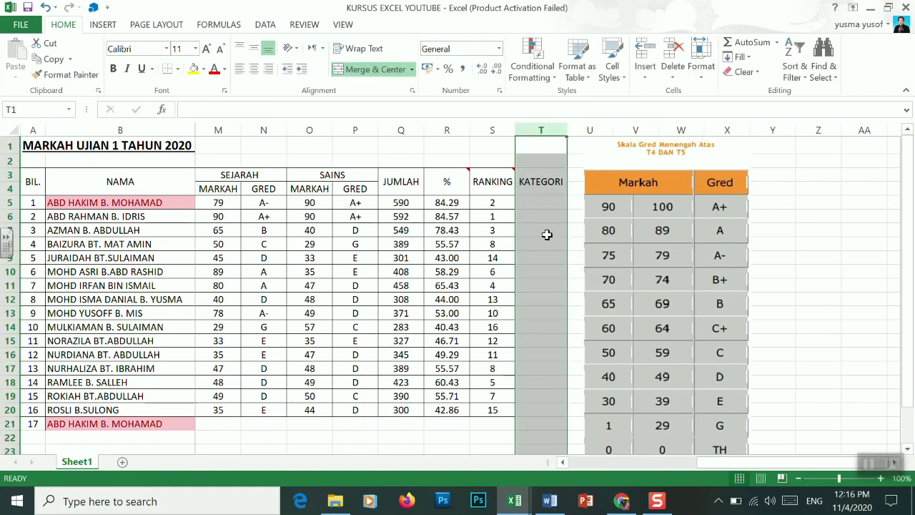
# Apply All Borders to the KATEGORI range T3:T20
pyautogui.click(539, 175)
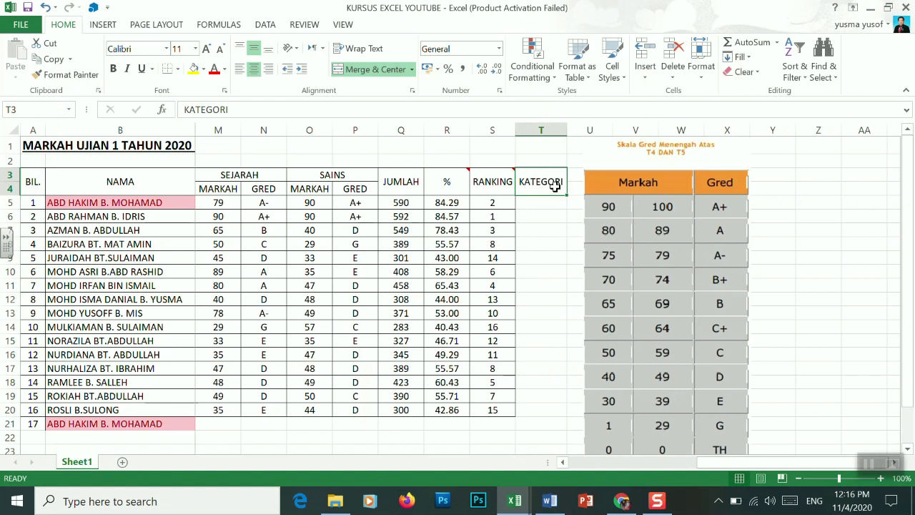
pyautogui.moveTo(550, 181); pyautogui.dragTo(562, 414)
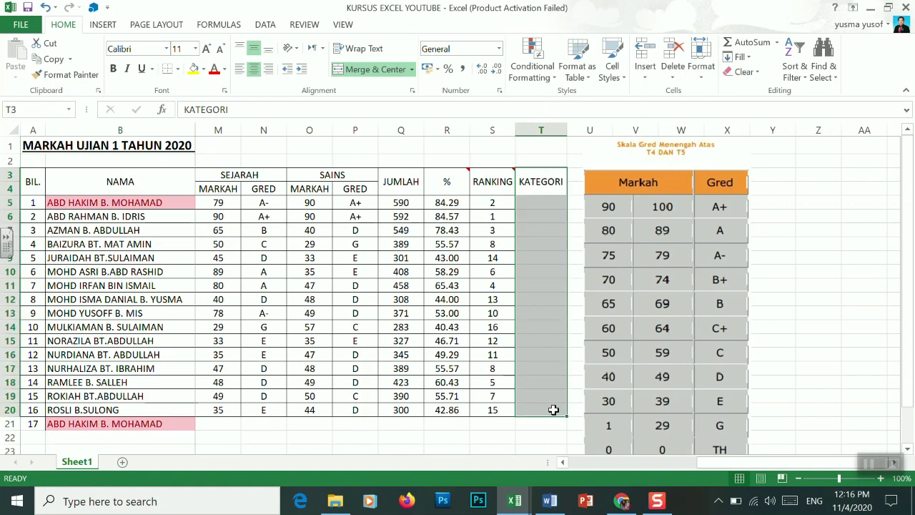
pyautogui.click(178, 71)
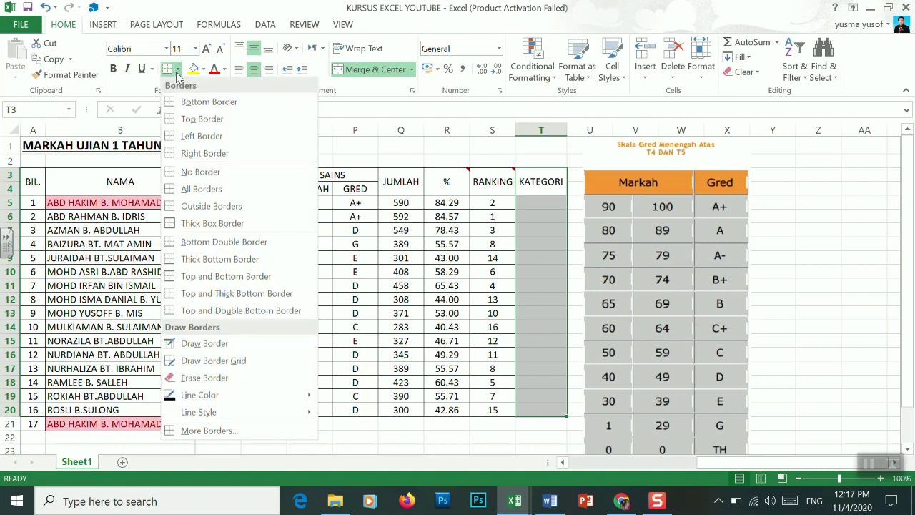
pyautogui.click(175, 190)
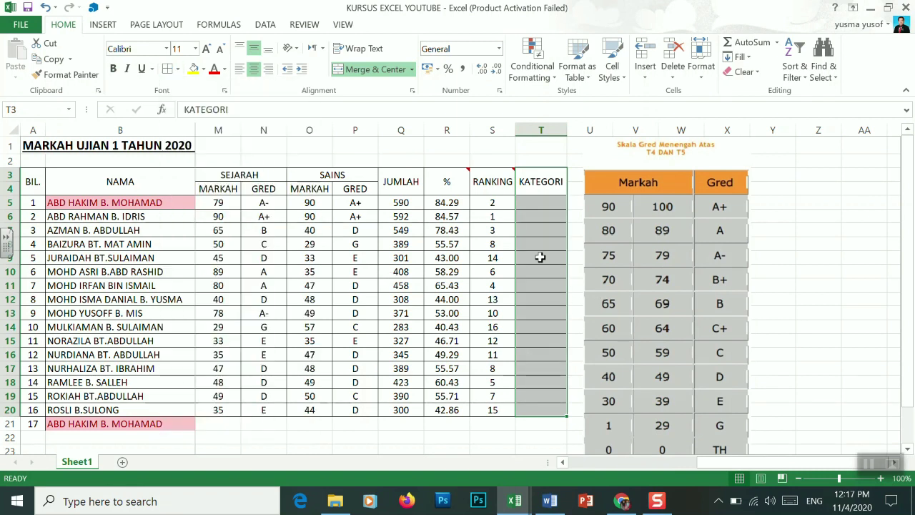
pyautogui.click(530, 207)
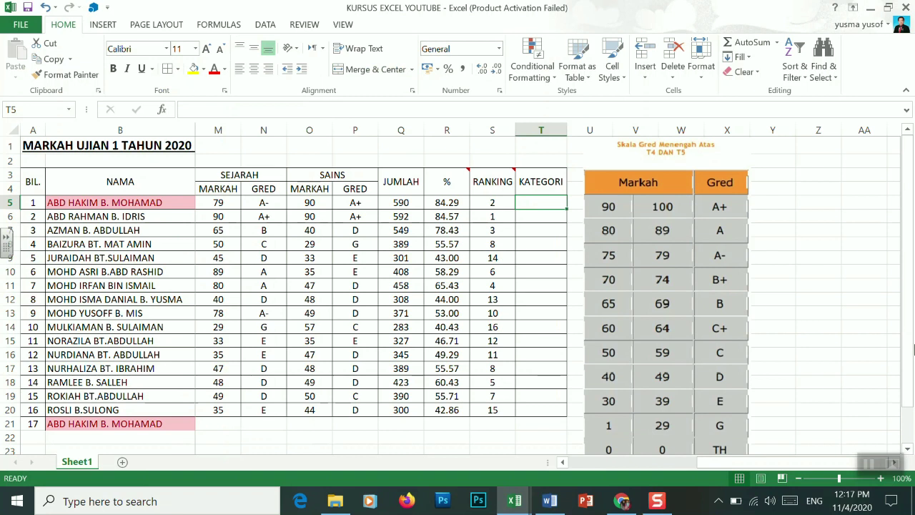
# Begin the category formula =IF(R5>50," in cell T5
pyautogui.write('=')
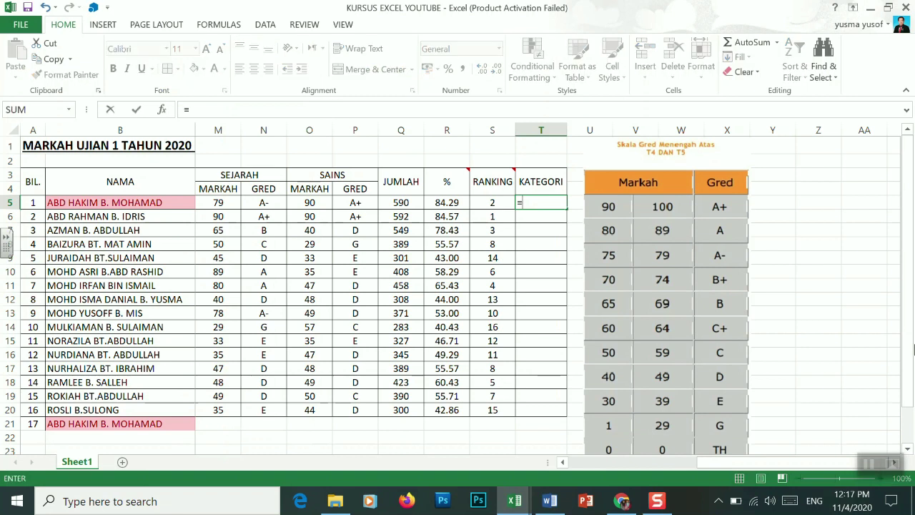
pyautogui.write('IF')
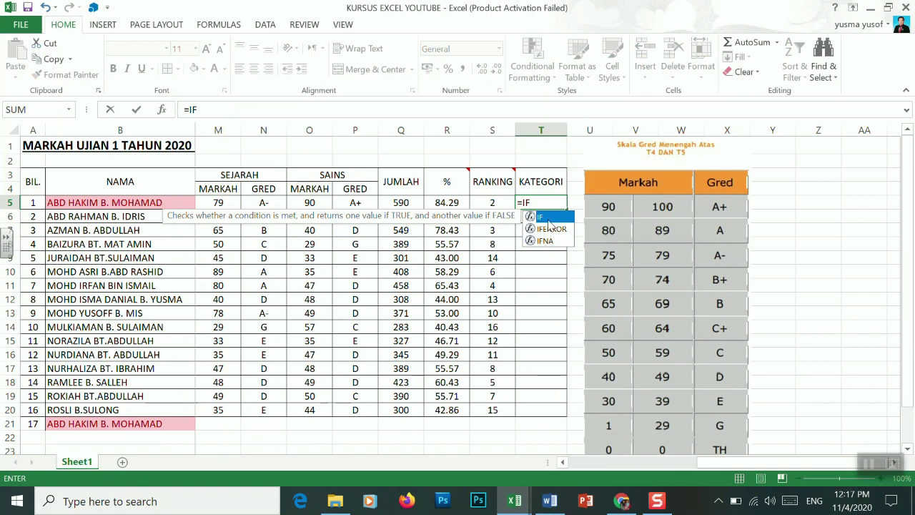
pyautogui.write('(')
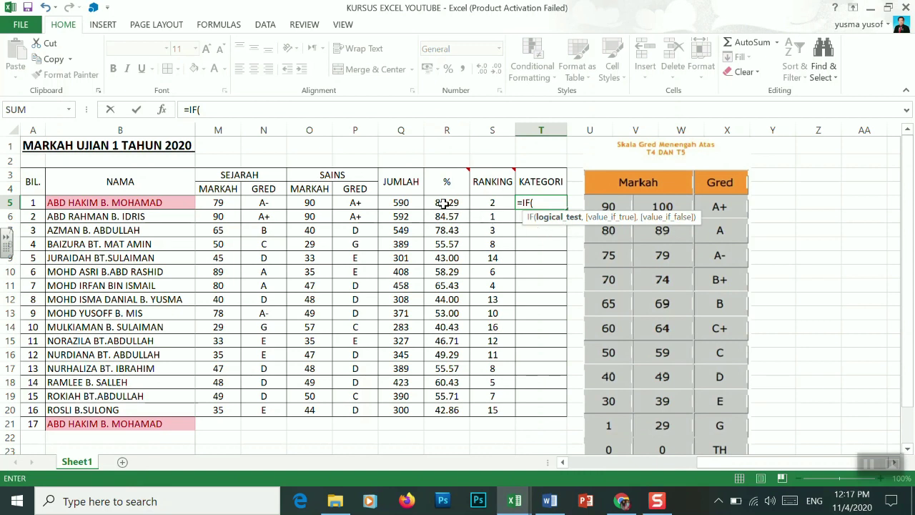
pyautogui.click(444, 203)
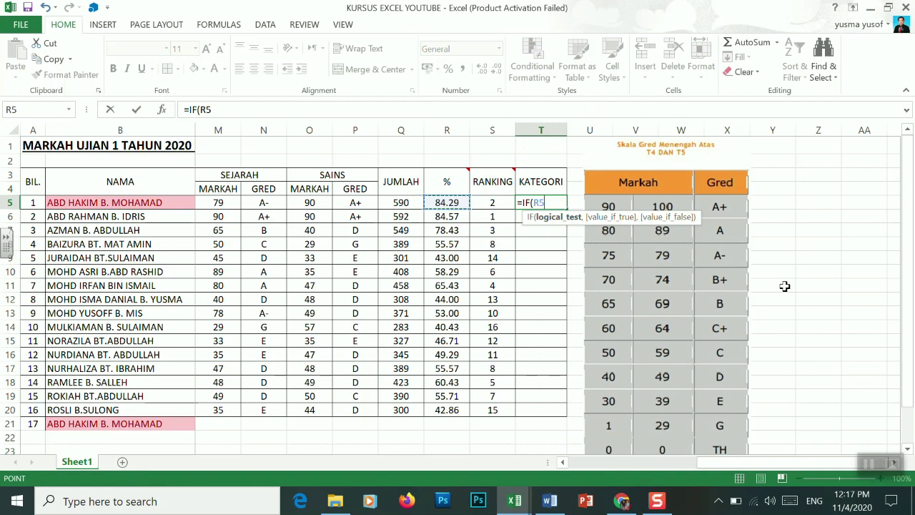
pyautogui.write('>50')
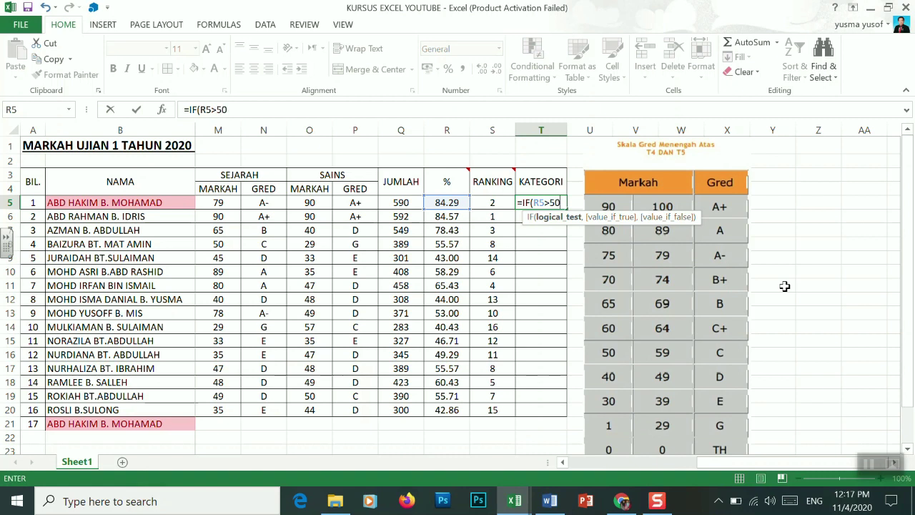
pyautogui.write(',')
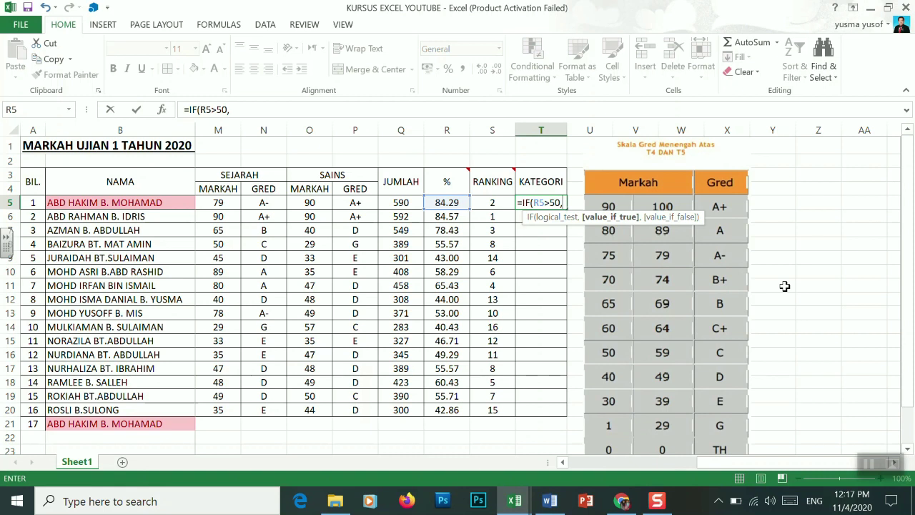
pyautogui.write('"')
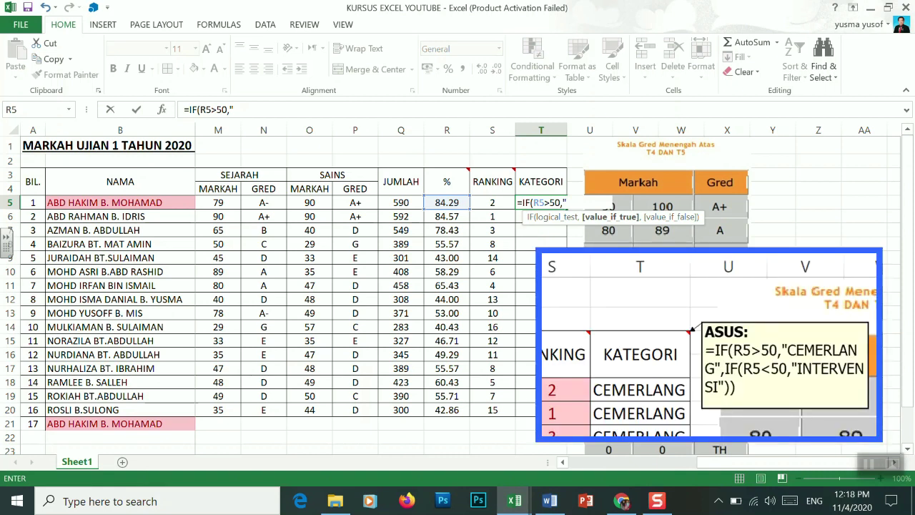
# Complete T5 as =IF(R5>50,"CEMERLANG",IF(R5<50,"INTERVENSI")) and commit it
pyautogui.write('CEMERLANG')
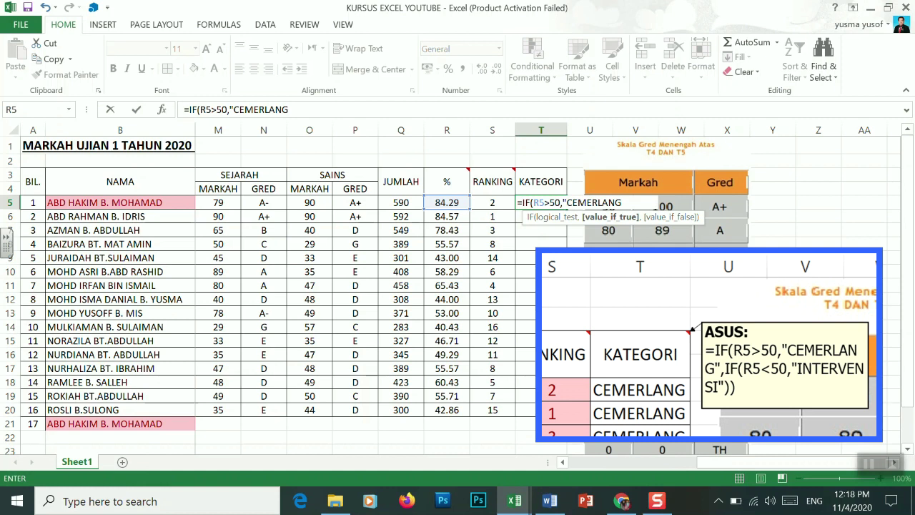
pyautogui.write('",')
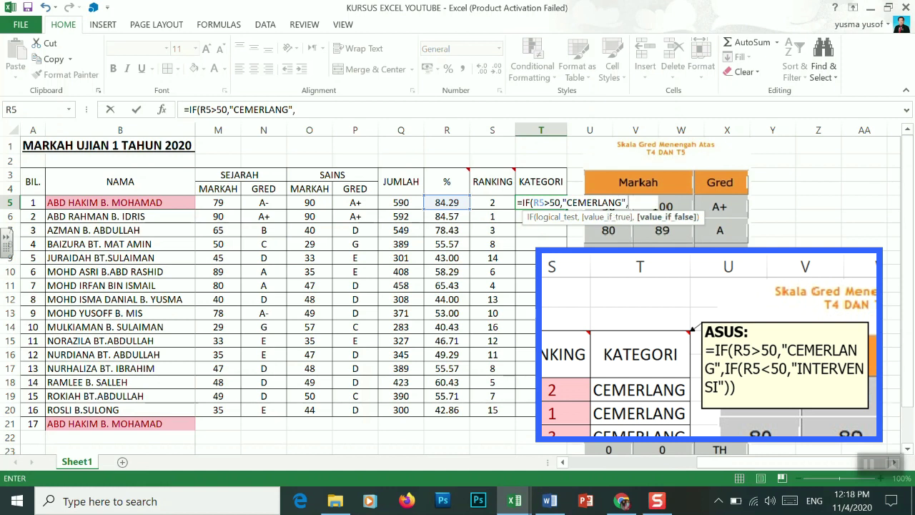
pyautogui.write('IF')
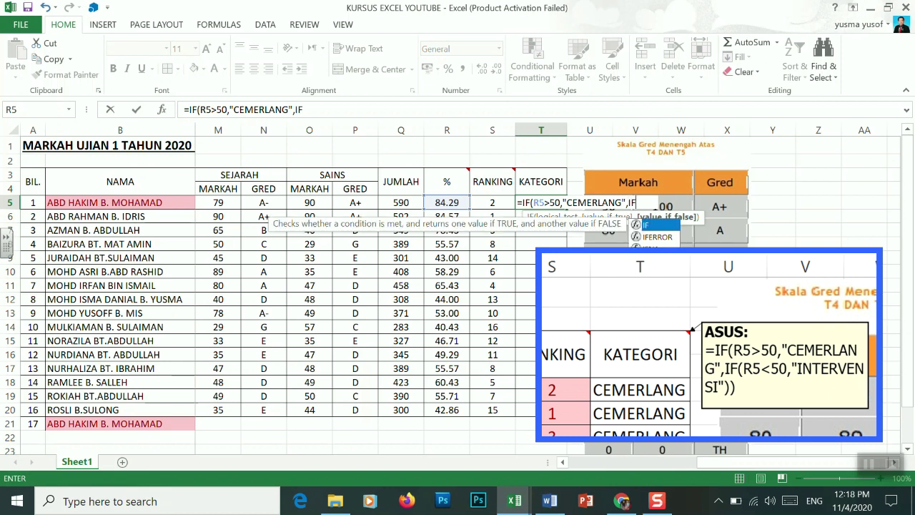
pyautogui.doubleClick(654, 227)
pyautogui.press('Return')
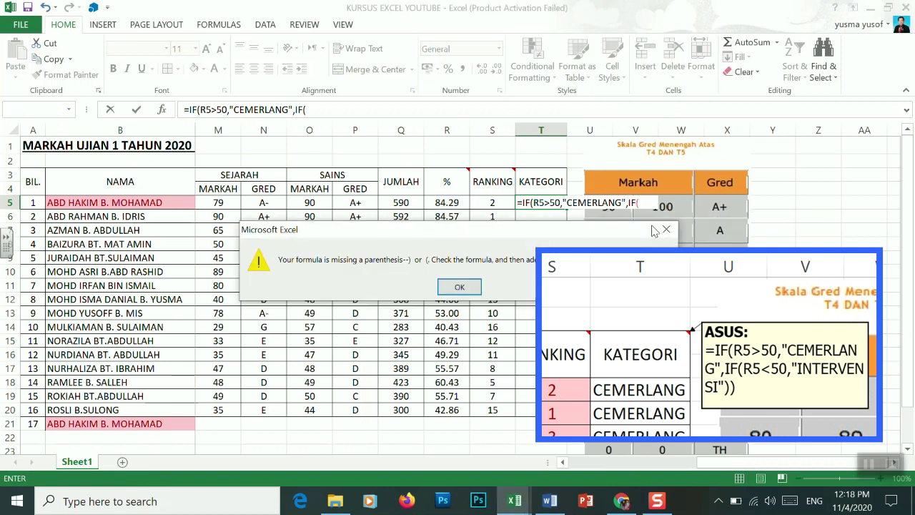
pyautogui.click(466, 288)
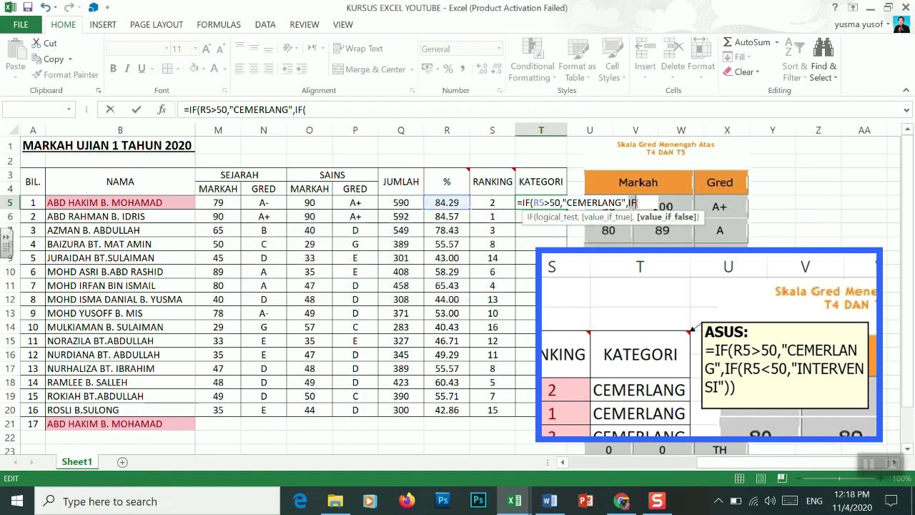
pyautogui.click(649, 203)
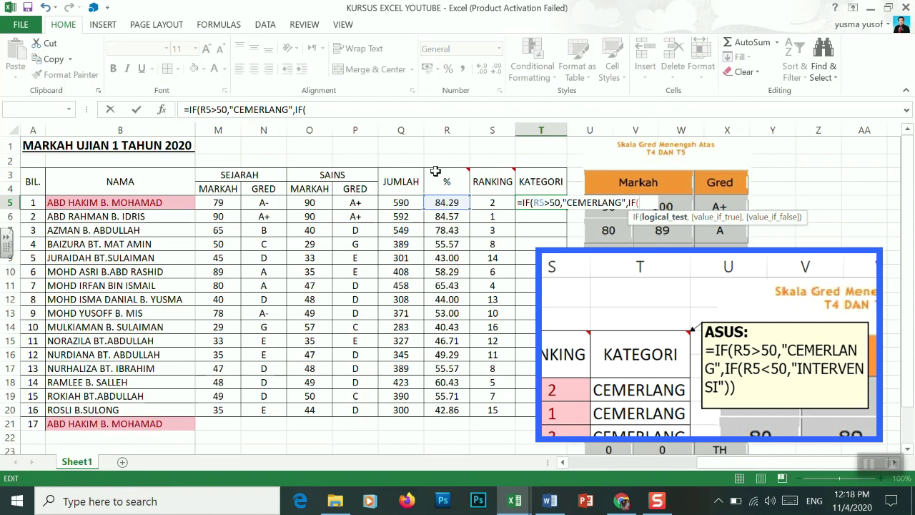
pyautogui.write('R5')
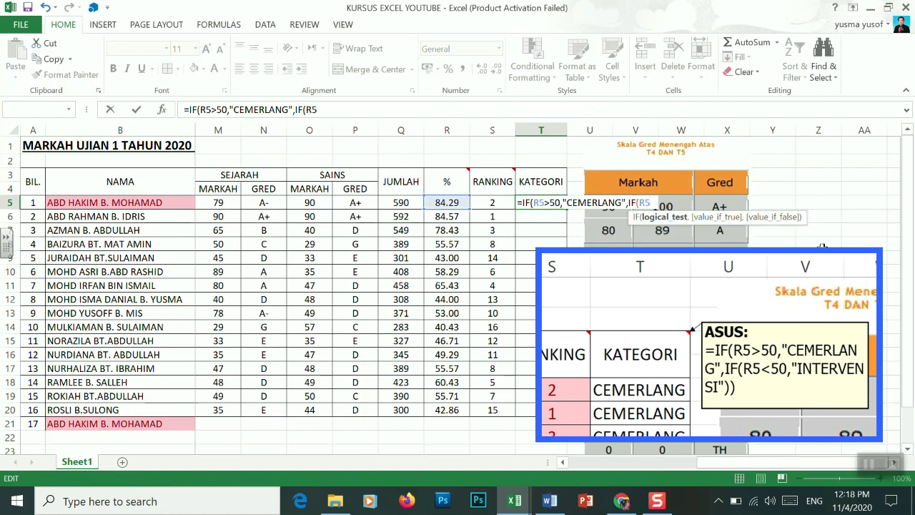
pyautogui.write('<50')
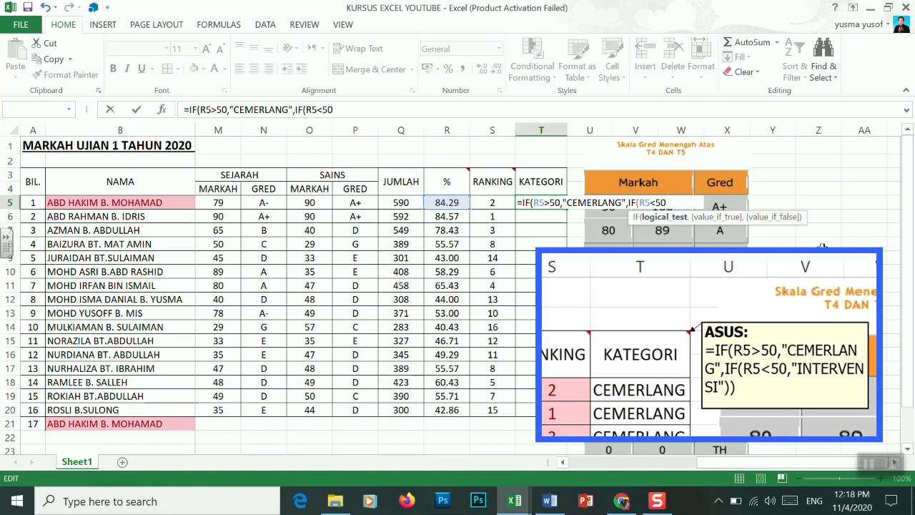
pyautogui.write(',')
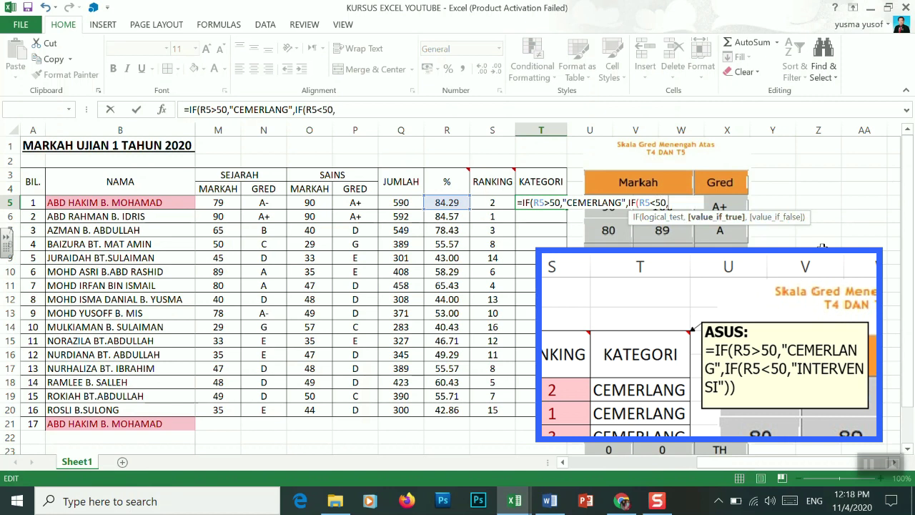
pyautogui.write('"')
pyautogui.write('INTERVE')
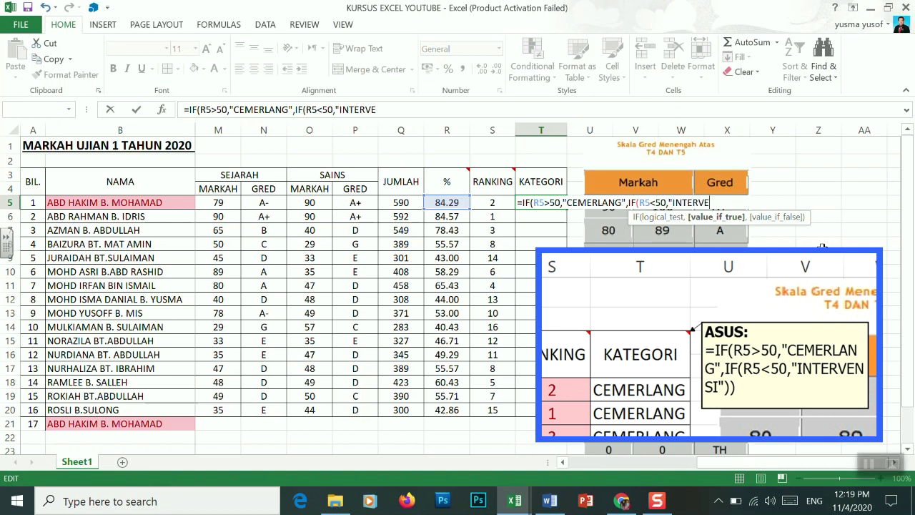
pyautogui.write('NSI")')
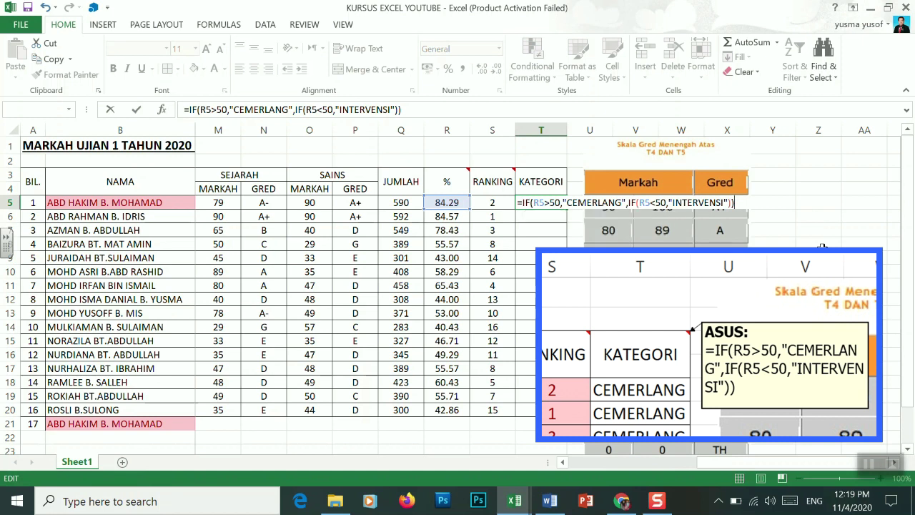
pyautogui.press('Return')
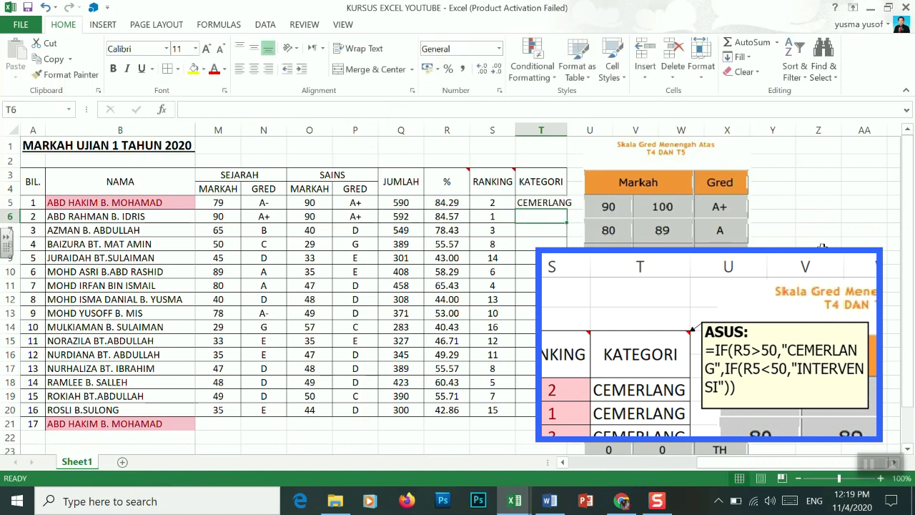
# Autofit column T and fill the KATEGORI formula from T5 down to T21
pyautogui.doubleClick(567, 126)
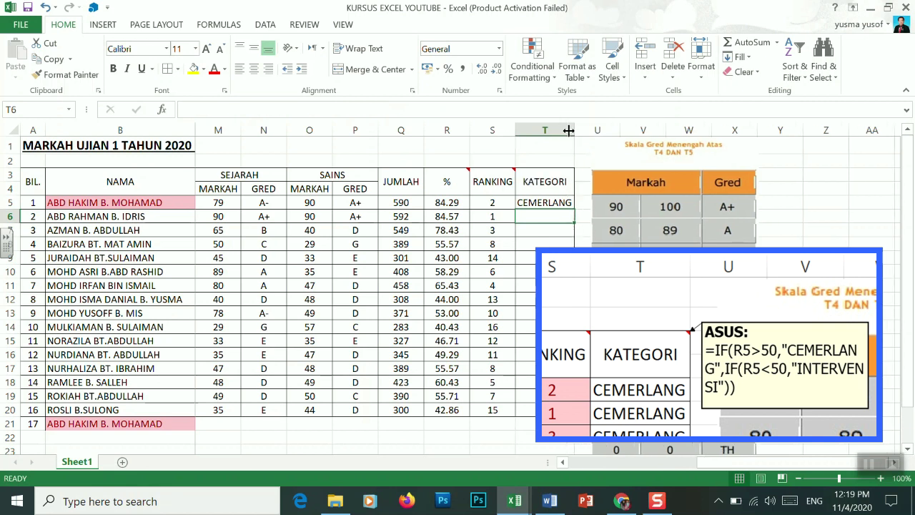
pyautogui.click(554, 205)
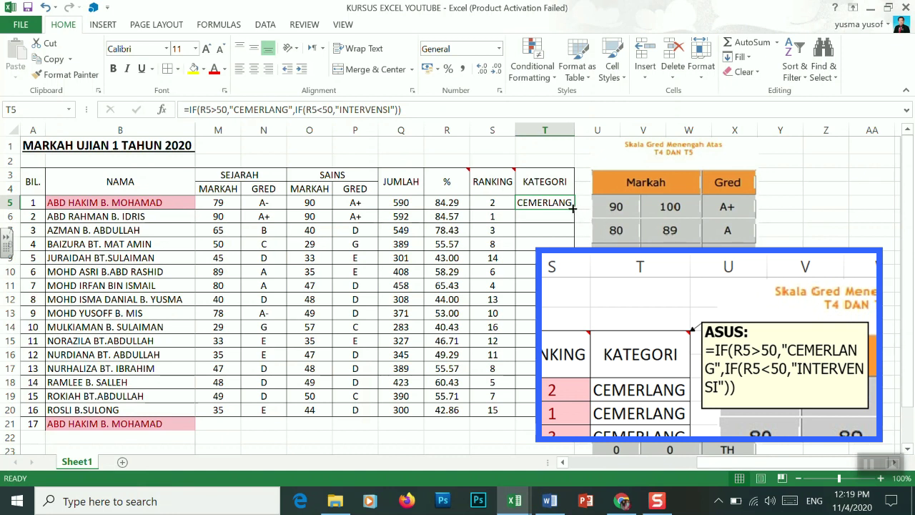
pyautogui.doubleClick(573, 207)
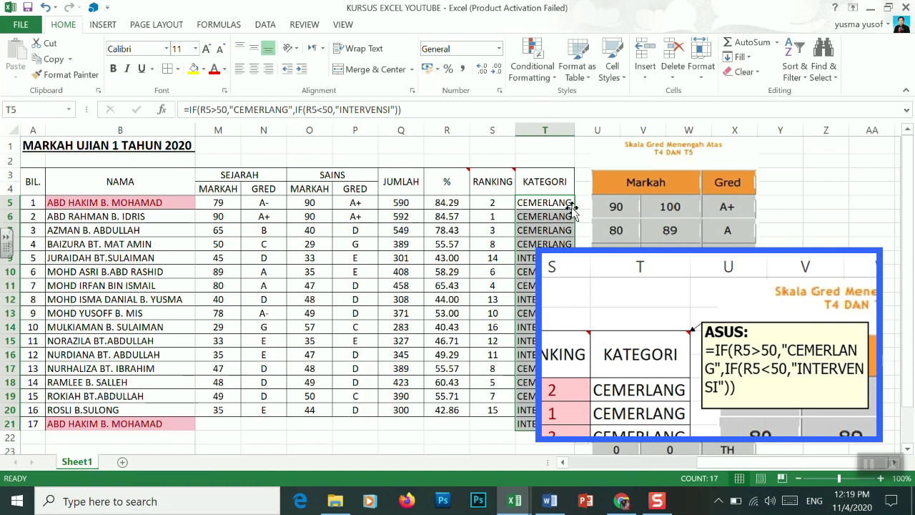
pyautogui.hotkey('ctrl', 'z')
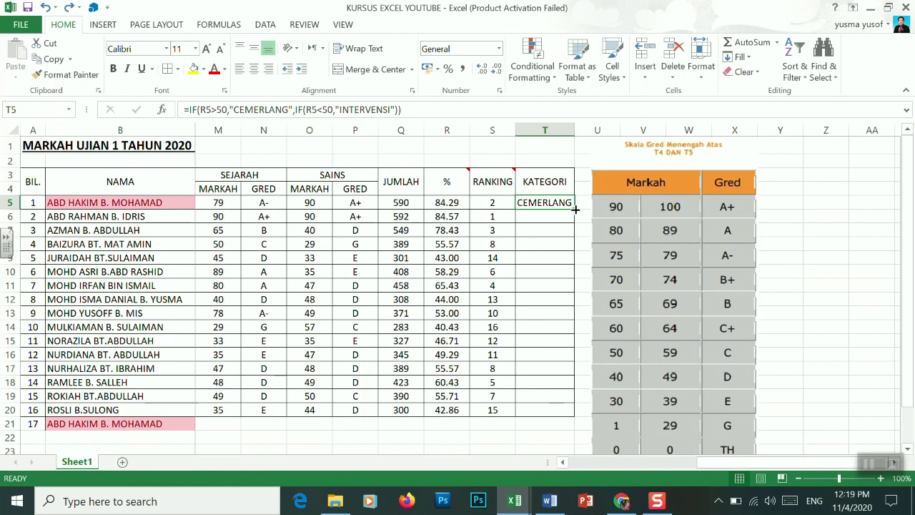
pyautogui.moveTo(574, 210); pyautogui.dragTo(579, 412)
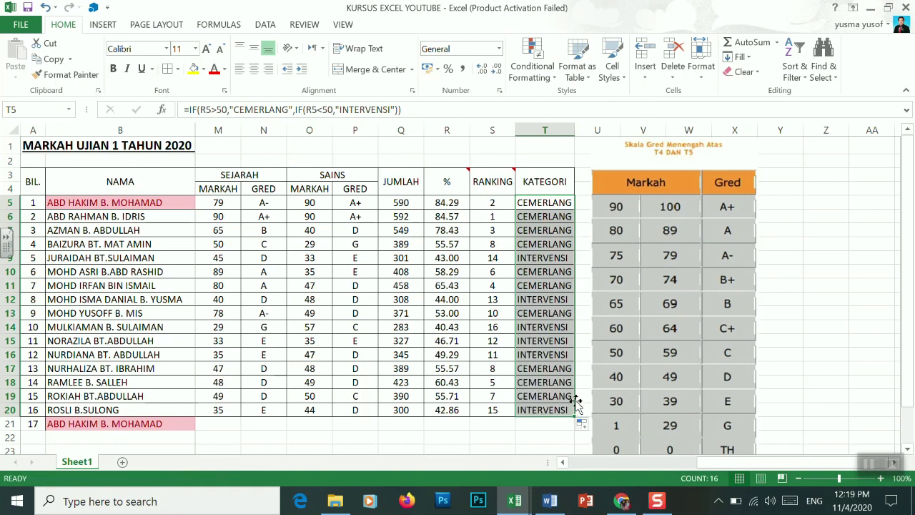
pyautogui.hotkey('ctrl', 'z')
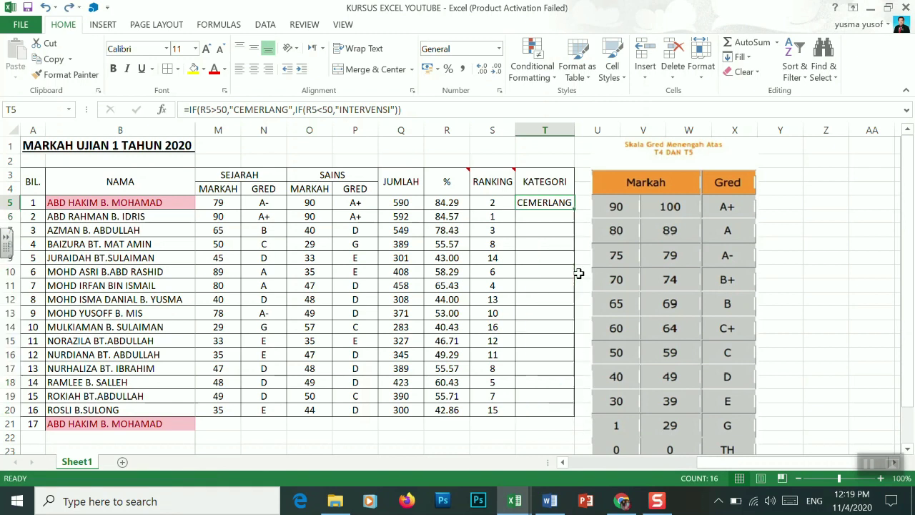
pyautogui.doubleClick(573, 207)
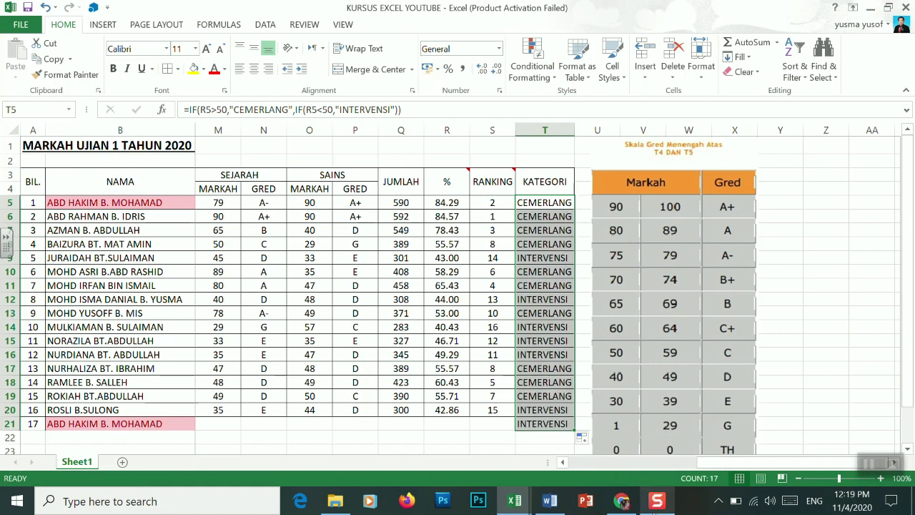
pyautogui.click(656, 503)
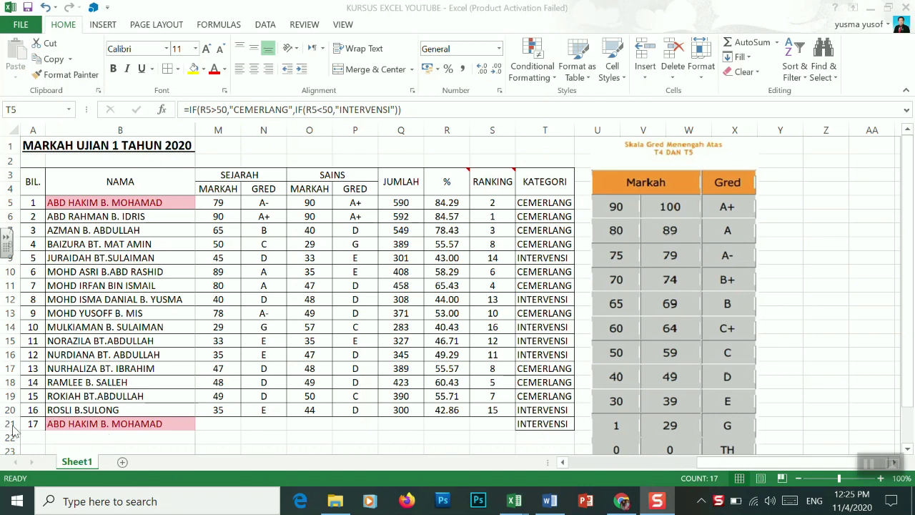
pyautogui.hotkey('alt', 'Tab')
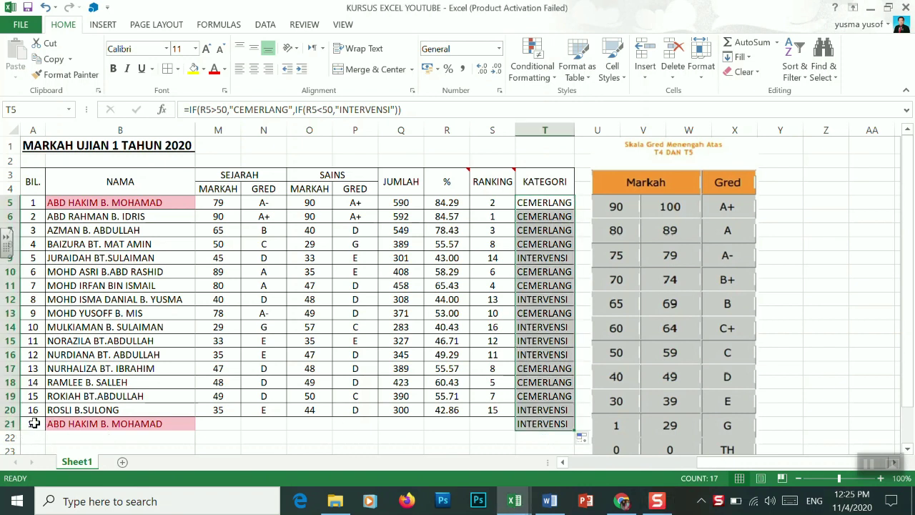
pyautogui.click(528, 426)
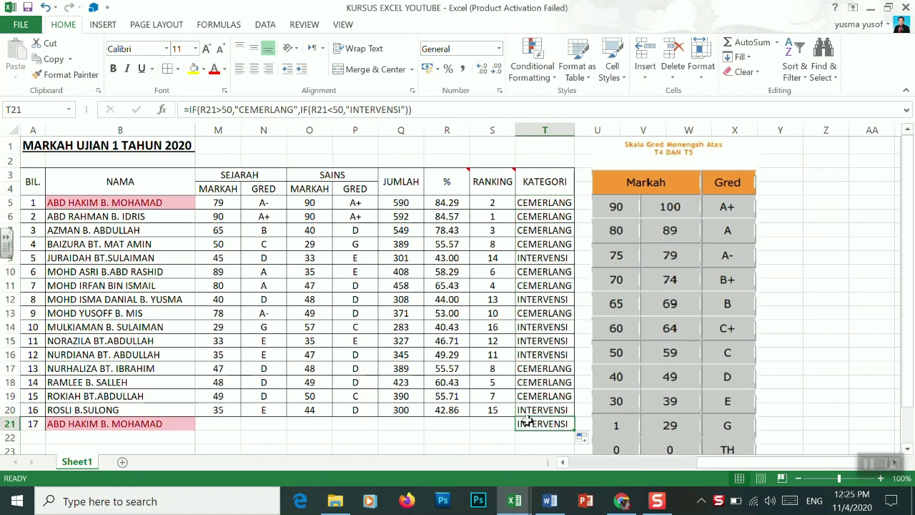
# Clear the KATEGORI value in T21, then scroll left and back to review the subject columns
pyautogui.press('Delete')
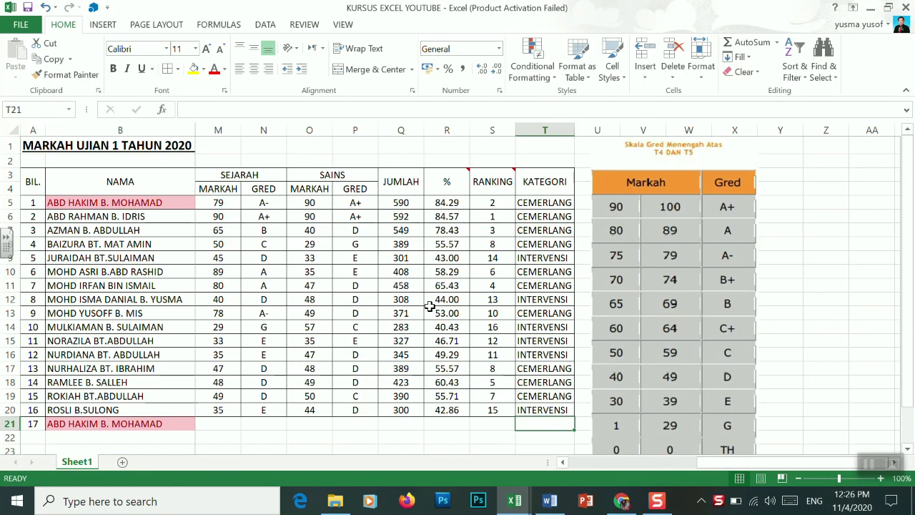
pyautogui.moveTo(690, 462); pyautogui.dragTo(551, 461)
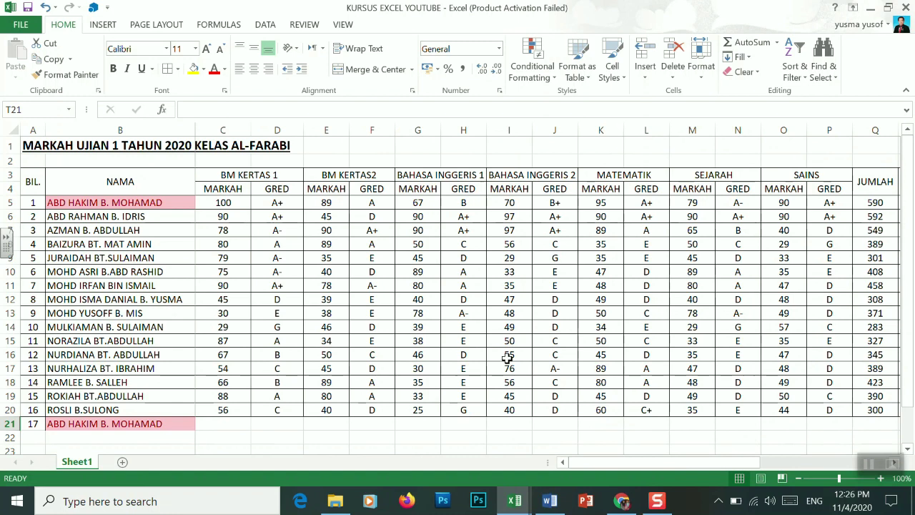
pyautogui.moveTo(576, 462); pyautogui.dragTo(722, 485)
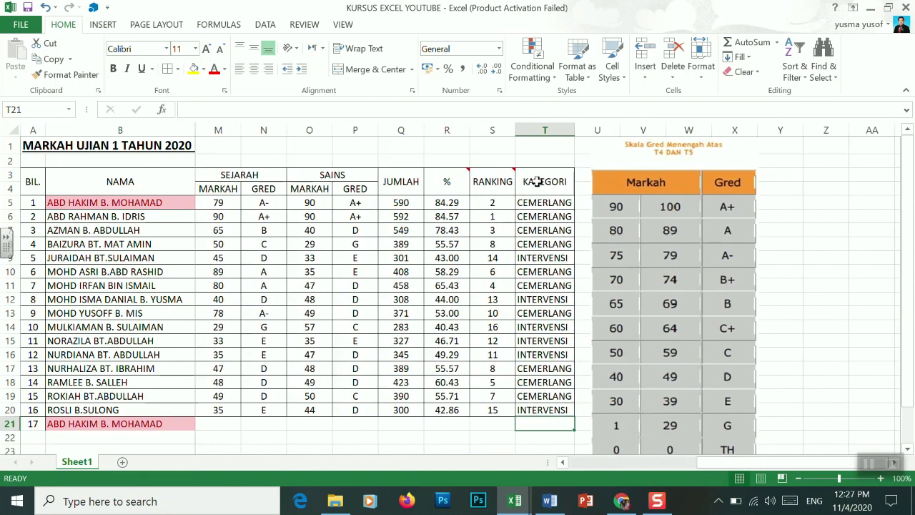
# Copy the IF formula text of T5 from the formula bar without changing it
pyautogui.click(548, 202)
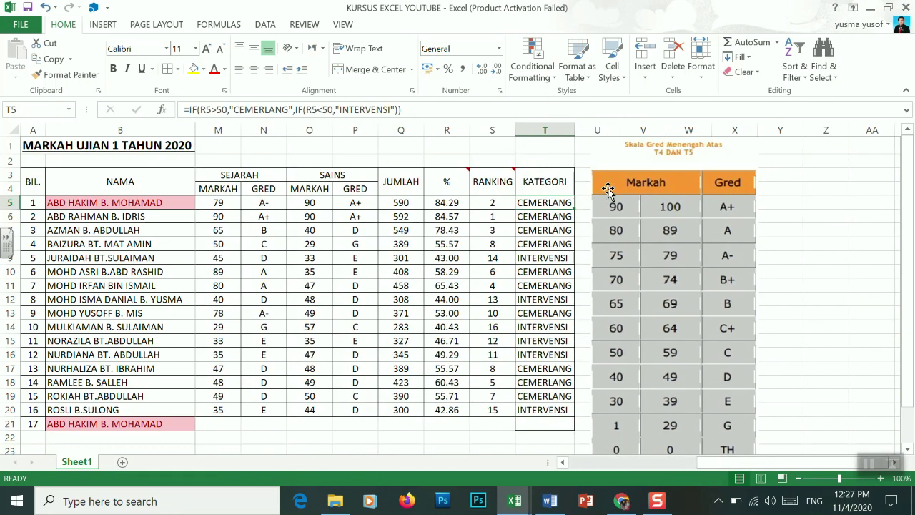
pyautogui.moveTo(504, 178)
pyautogui.click(406, 111)
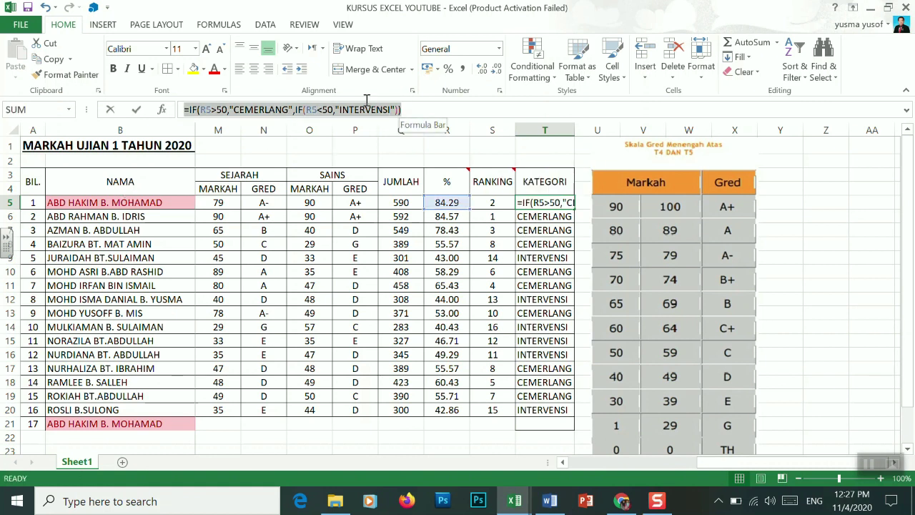
pyautogui.moveTo(402, 111); pyautogui.dragTo(177, 112)
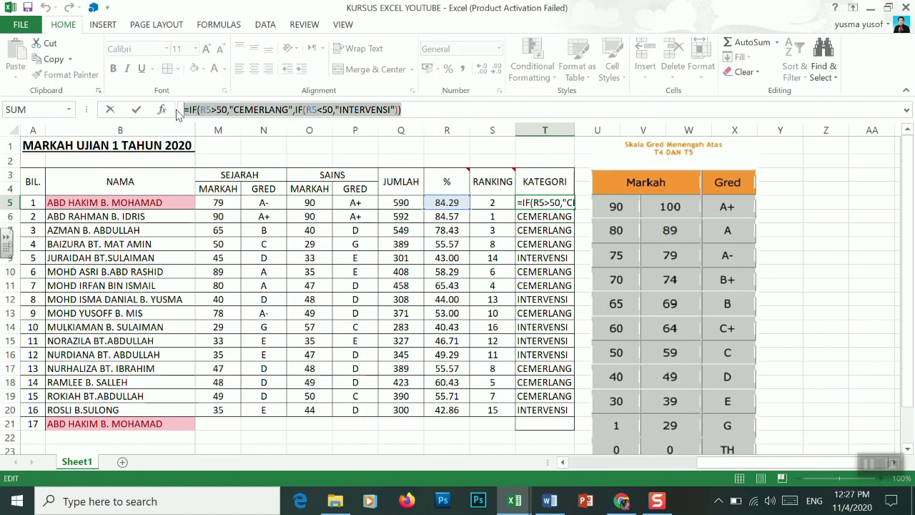
pyautogui.hotkey('ctrl', 'c')
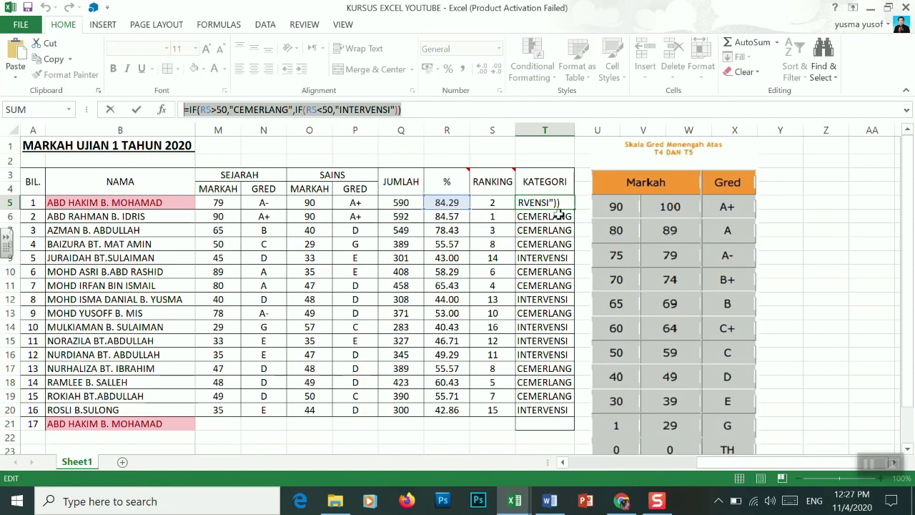
pyautogui.press('Escape')
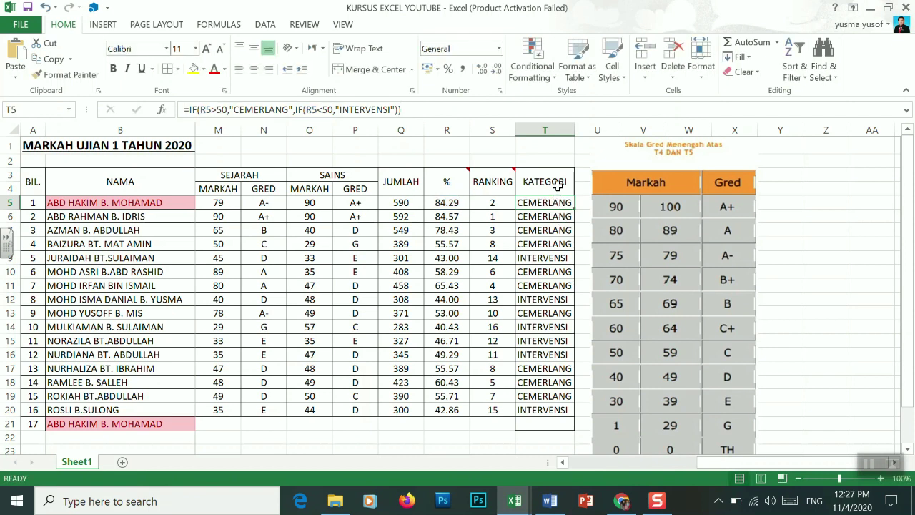
# Add a comment to T3 containing the pasted IF formula and shrink the box to fit
pyautogui.click(556, 182)
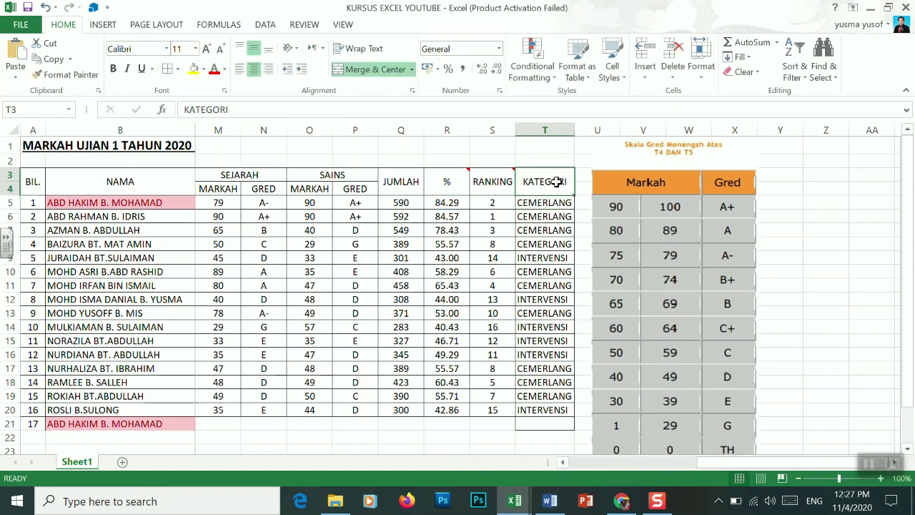
pyautogui.rightClick(557, 182)
pyautogui.click(605, 387)
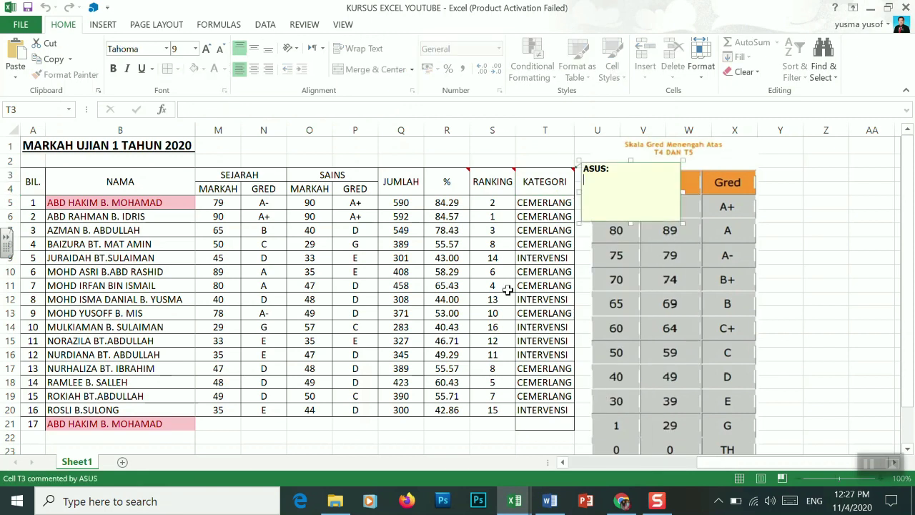
pyautogui.hotkey('ctrl', 'v')
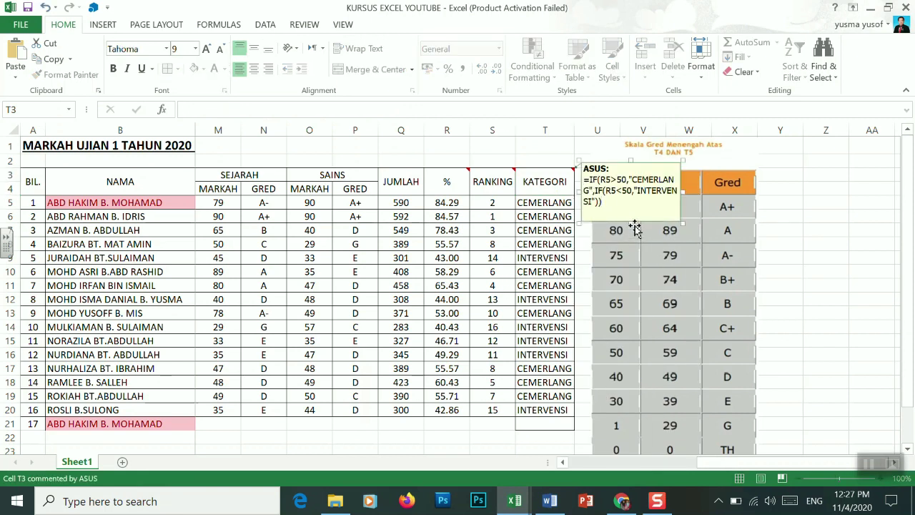
pyautogui.moveTo(632, 223); pyautogui.dragTo(632, 216)
pyautogui.click(791, 202)
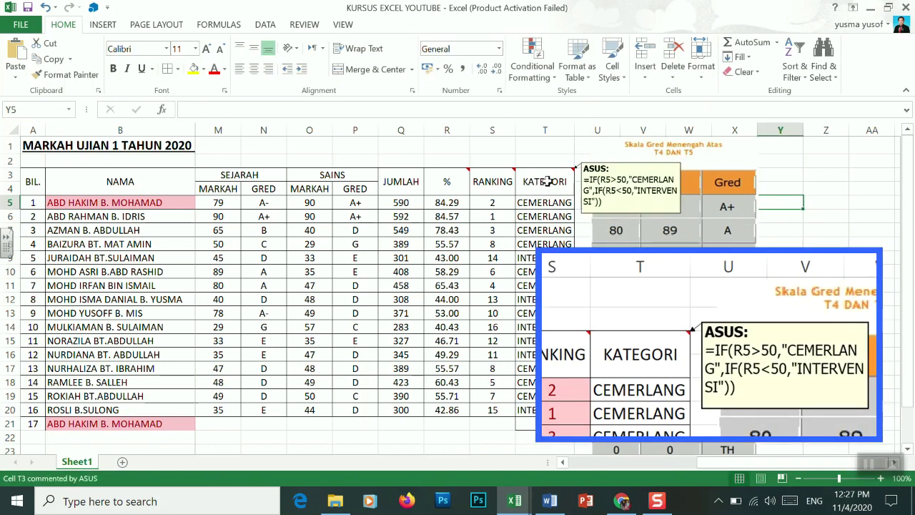
pyautogui.moveTo(505, 182)
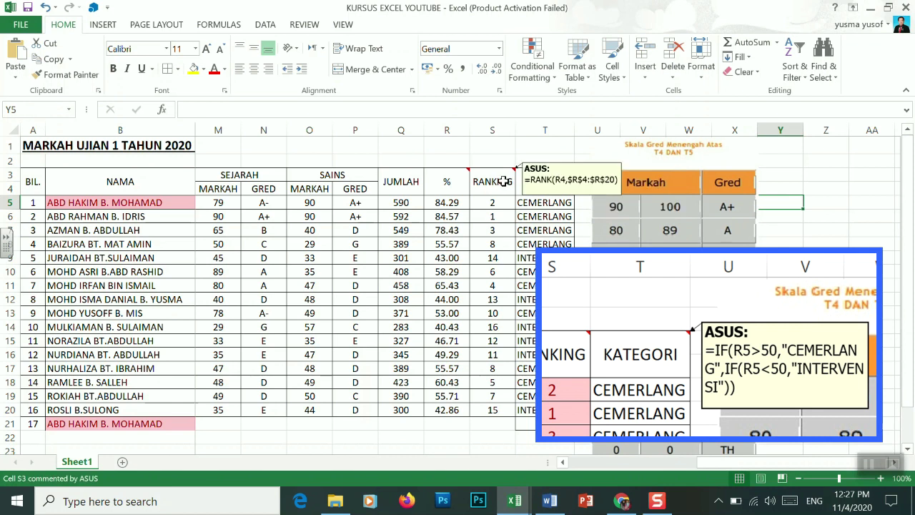
pyautogui.moveTo(453, 175)
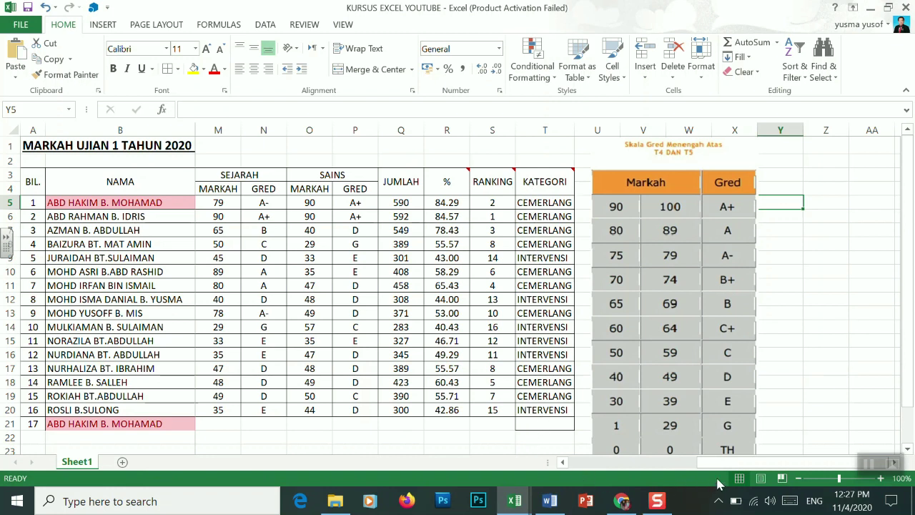
# Select the percentages in R5:R20 and start a Greater Than highlighting rule
pyautogui.moveTo(714, 468)
pyautogui.mouseDown()
pyautogui.moveTo(679, 467)
pyautogui.moveTo(701, 469)
pyautogui.mouseUp()
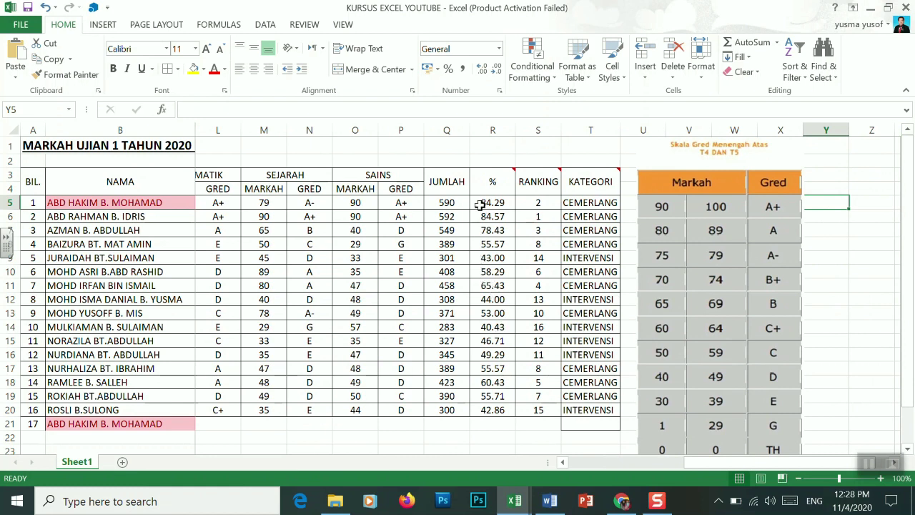
pyautogui.moveTo(480, 205); pyautogui.dragTo(504, 408)
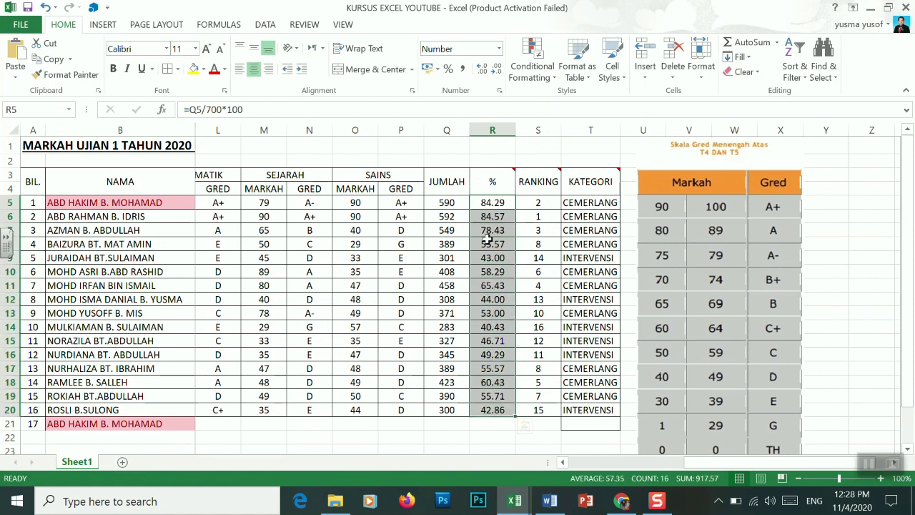
pyautogui.click(550, 80)
pyautogui.moveTo(572, 106)
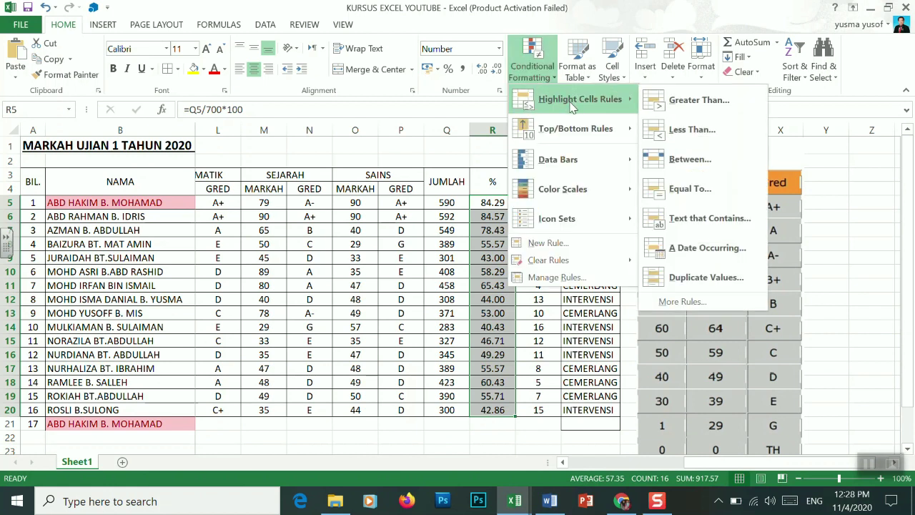
pyautogui.click(685, 101)
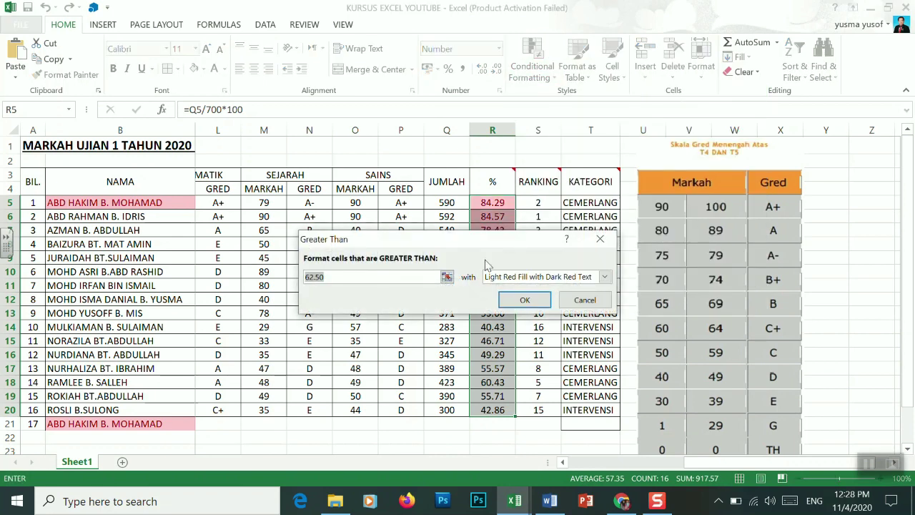
# Highlight % values above 50 in Yellow Fill with Dark Yellow Text, then check the T9 and R9 formulas
pyautogui.moveTo(461, 247); pyautogui.dragTo(704, 173)
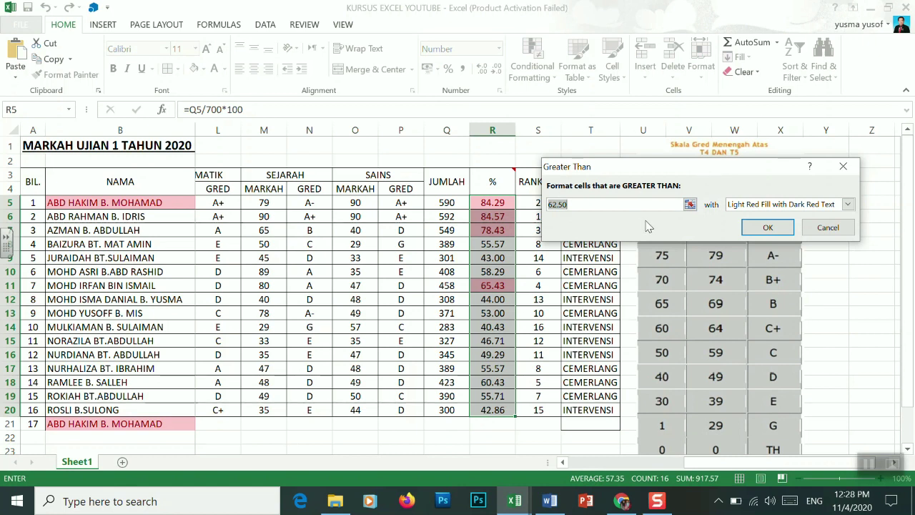
pyautogui.write('50')
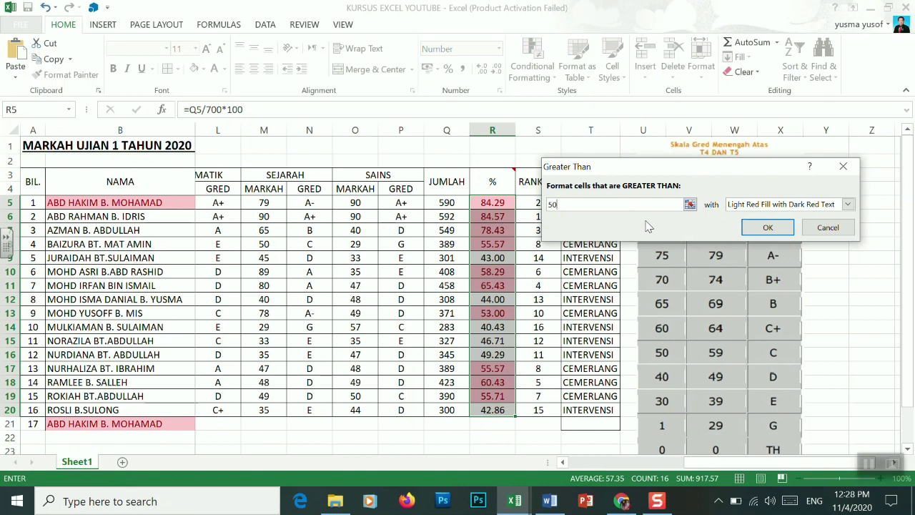
pyautogui.click(848, 204)
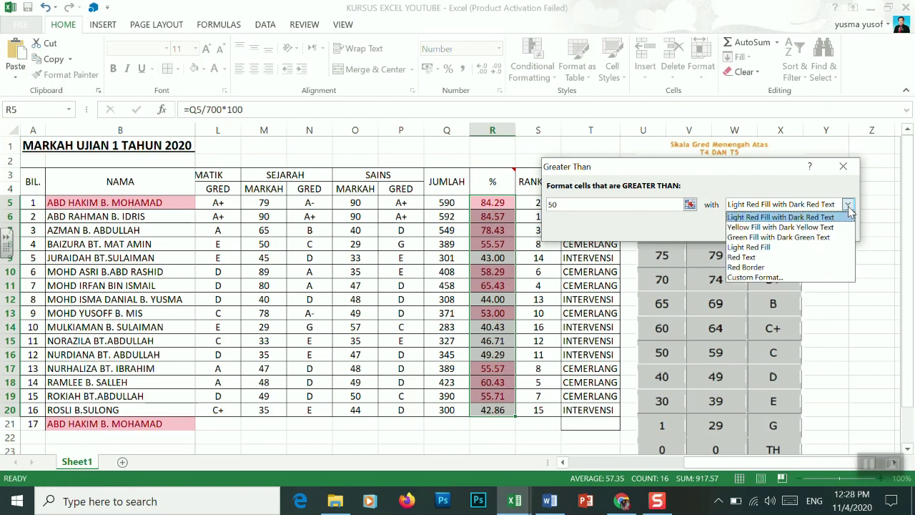
pyautogui.click(778, 227)
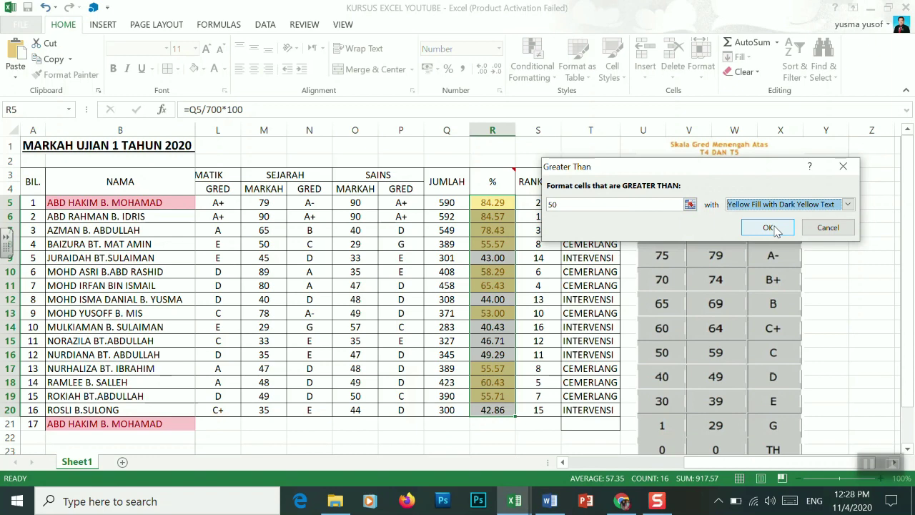
pyautogui.click(767, 227)
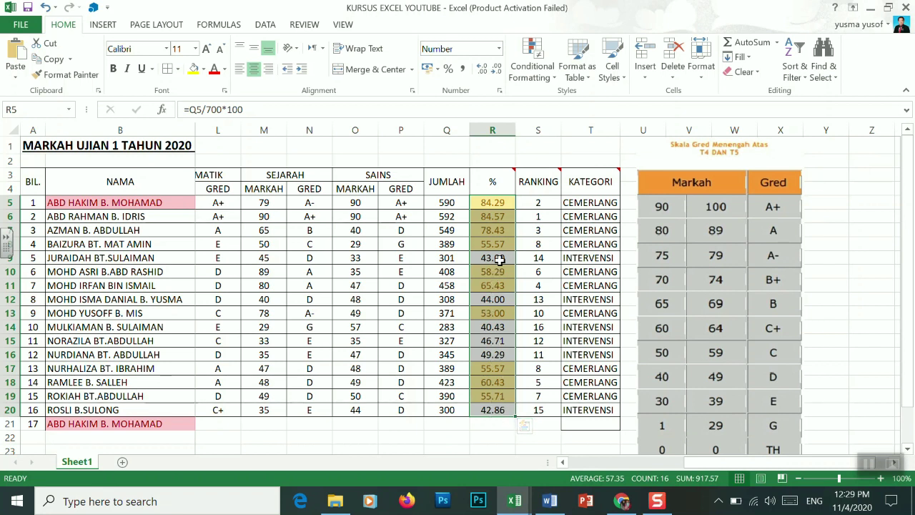
pyautogui.click(599, 261)
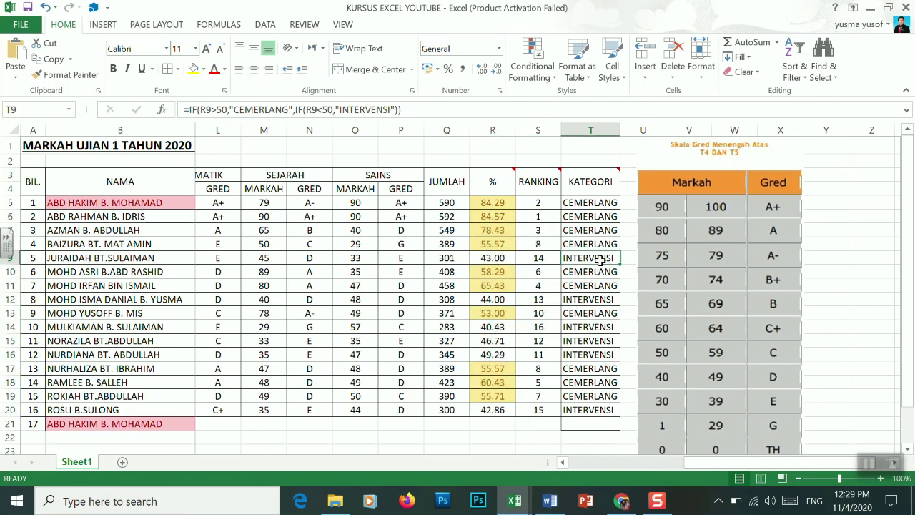
pyautogui.click(498, 258)
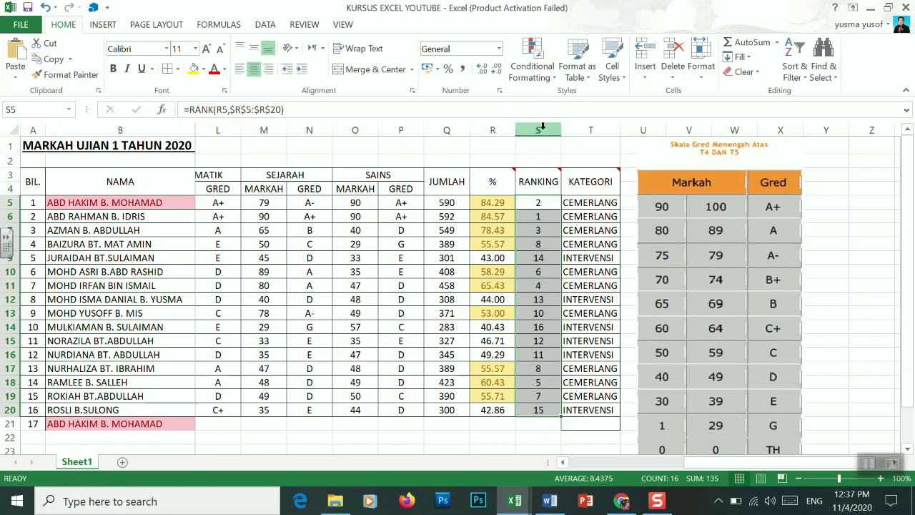
# Apply a Bottom 10 Items rule to ranks S5:S20 with light red fill and dark red text
pyautogui.click(545, 203)
pyautogui.moveTo(545, 203); pyautogui.dragTo(549, 409)
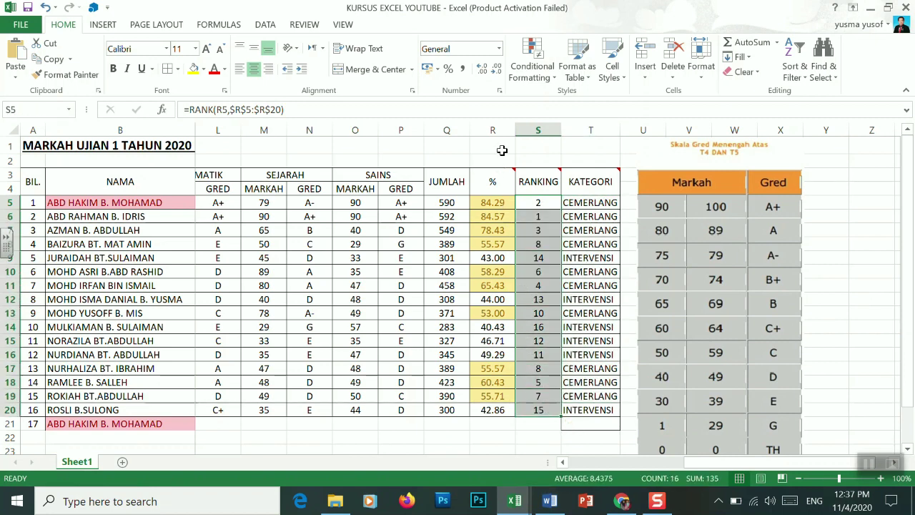
pyautogui.click(556, 79)
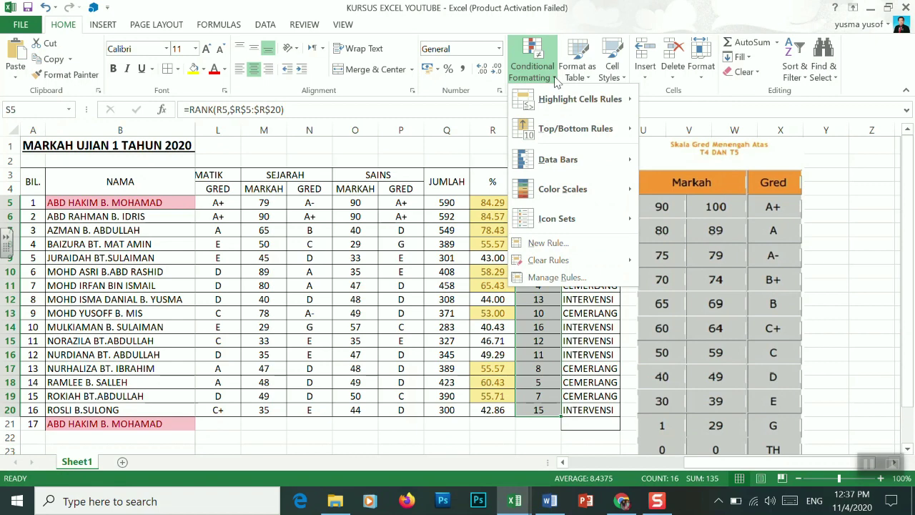
pyautogui.moveTo(588, 127)
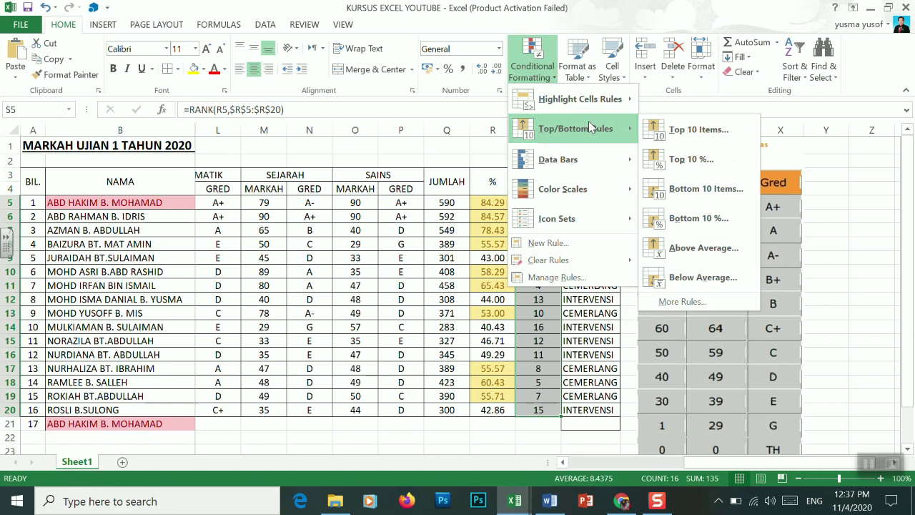
pyautogui.click(699, 189)
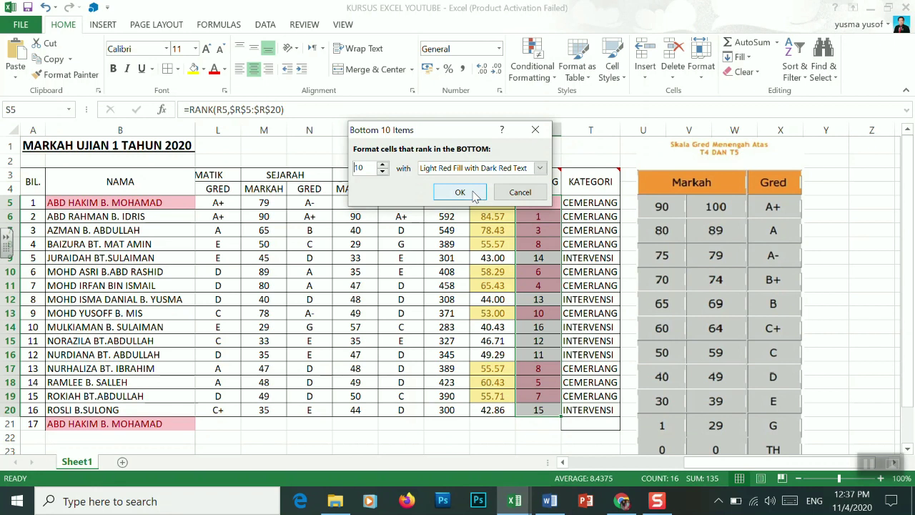
pyautogui.click(460, 192)
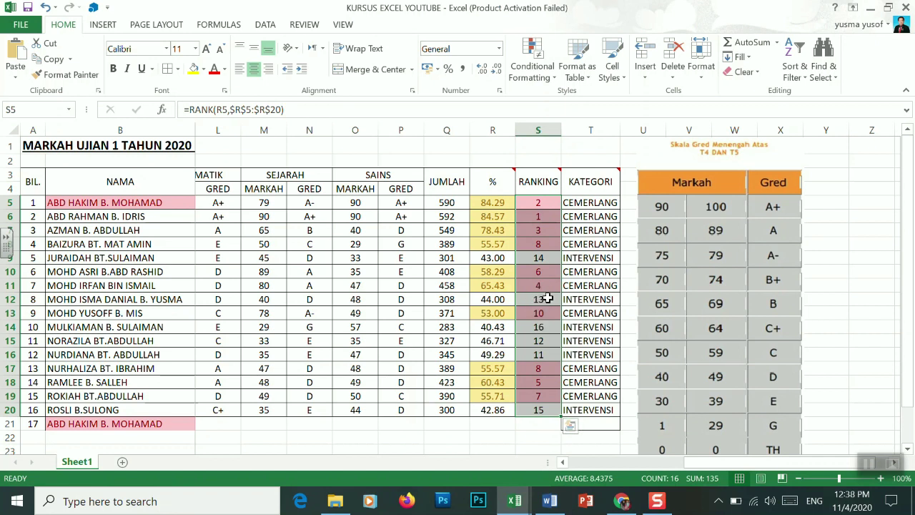
pyautogui.click(538, 261)
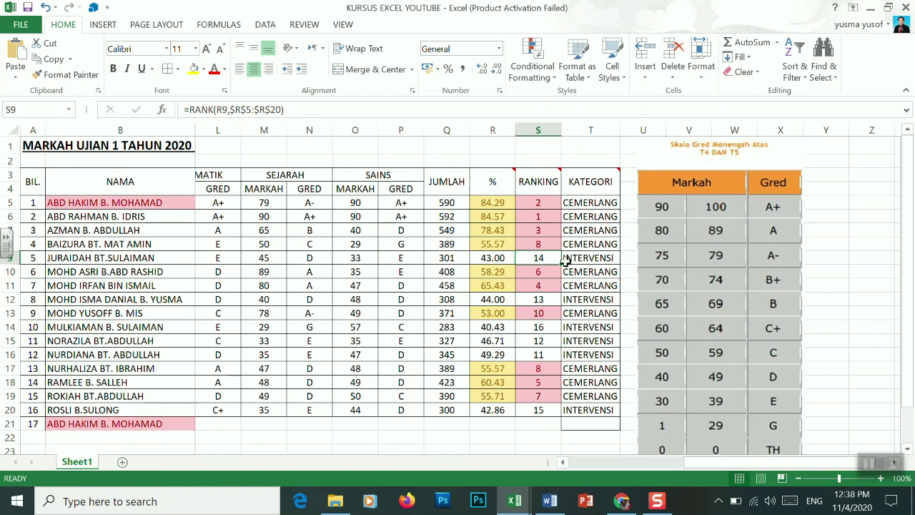
# Reselect S5:S20 briefly, then scroll back and select the BM KERTAS 1 marks C5:C20
pyautogui.moveTo(534, 208); pyautogui.dragTo(539, 409)
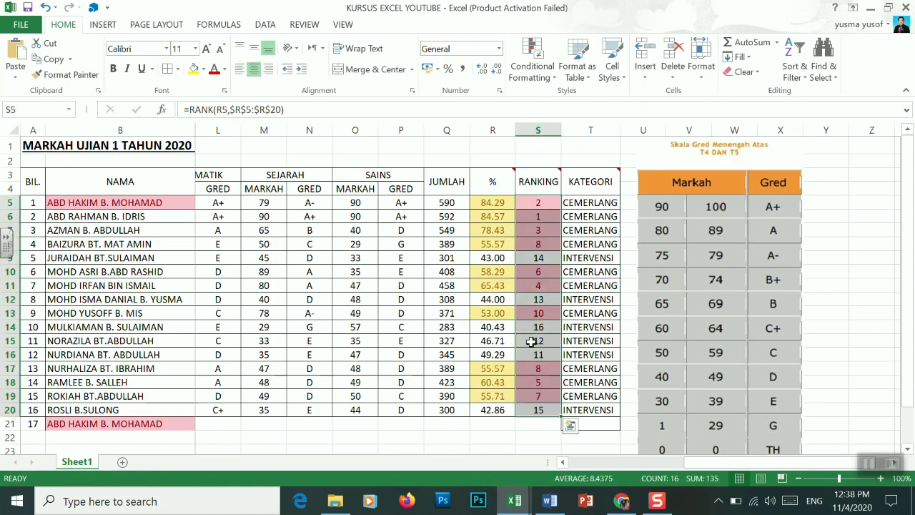
pyautogui.click(552, 74)
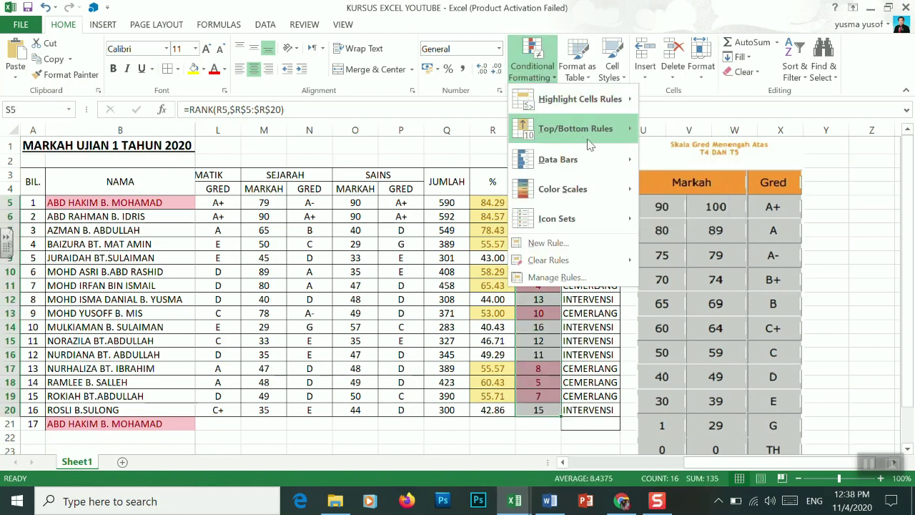
pyautogui.moveTo(629, 125)
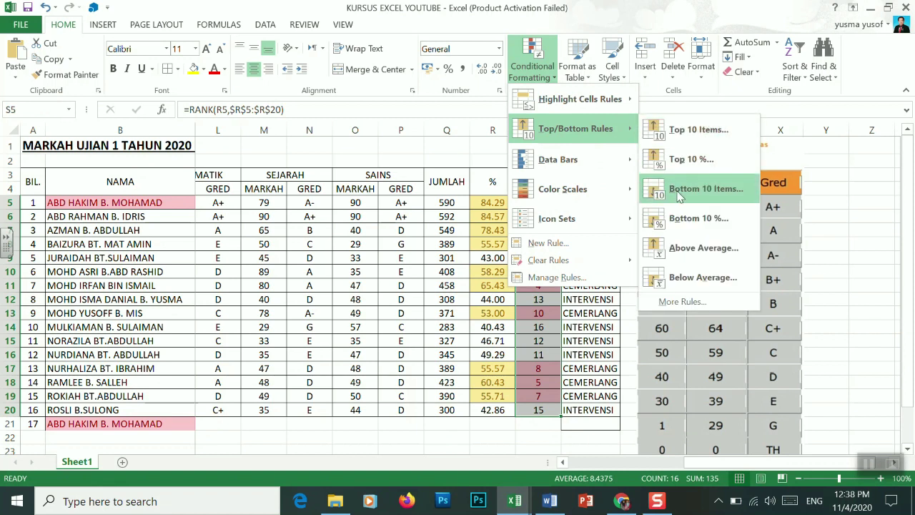
pyautogui.click(608, 382)
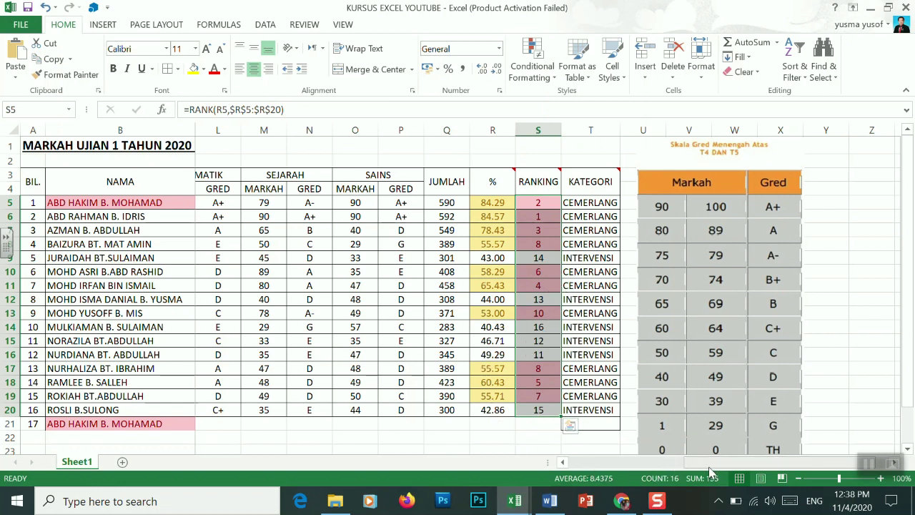
pyautogui.moveTo(710, 470); pyautogui.dragTo(583, 467)
pyautogui.moveTo(213, 205); pyautogui.dragTo(227, 411)
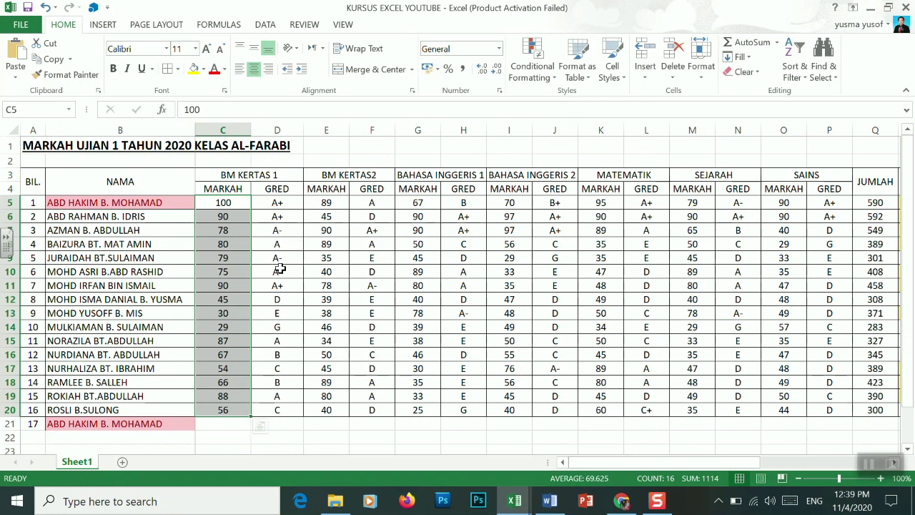
# Add a Greater Than 50 rule with Light Red Fill and Dark Red Text to C5:C20
pyautogui.click(545, 81)
pyautogui.moveTo(571, 100)
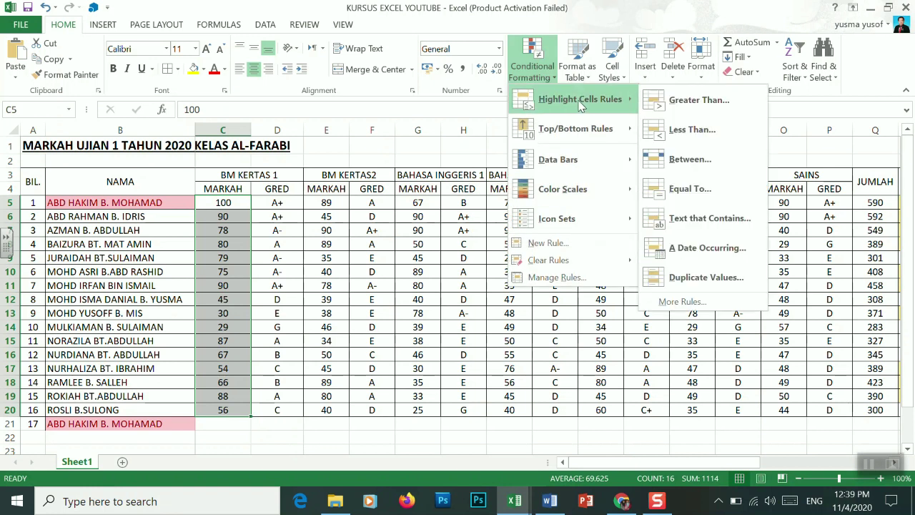
pyautogui.click(693, 105)
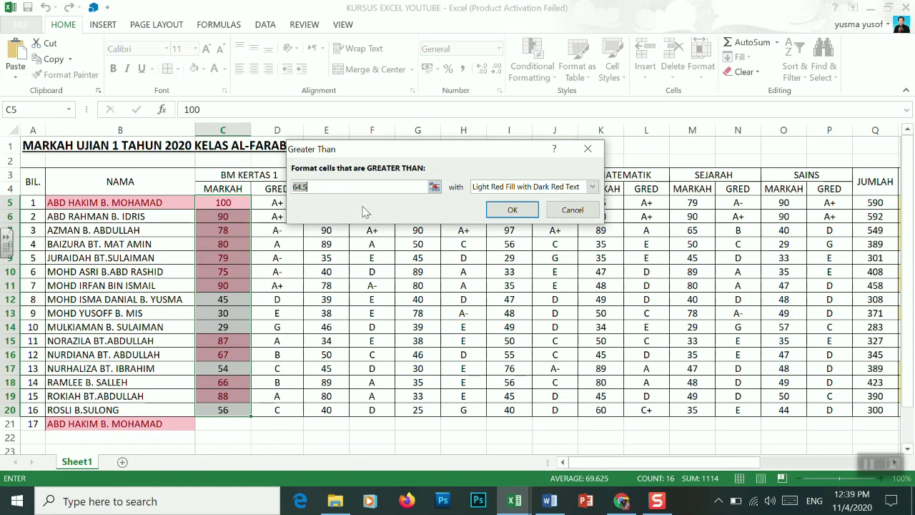
pyautogui.write('50')
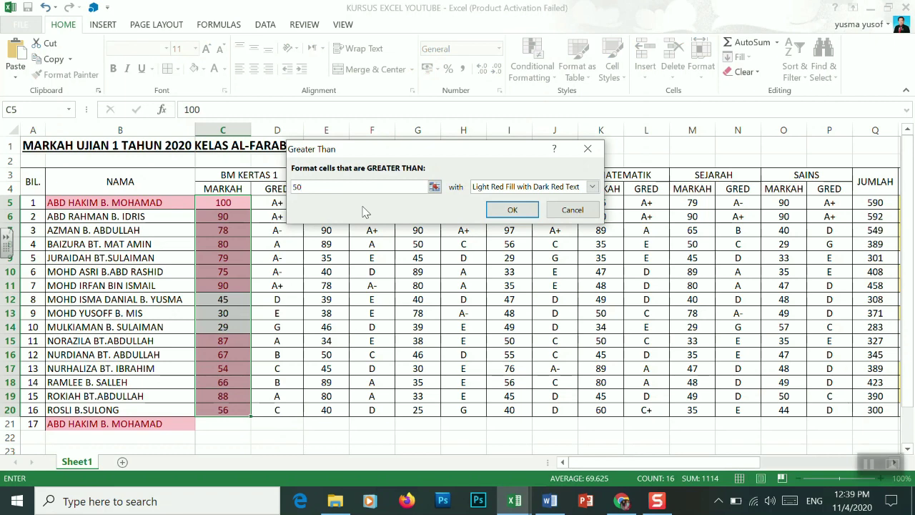
pyautogui.click(522, 212)
pyautogui.click(277, 327)
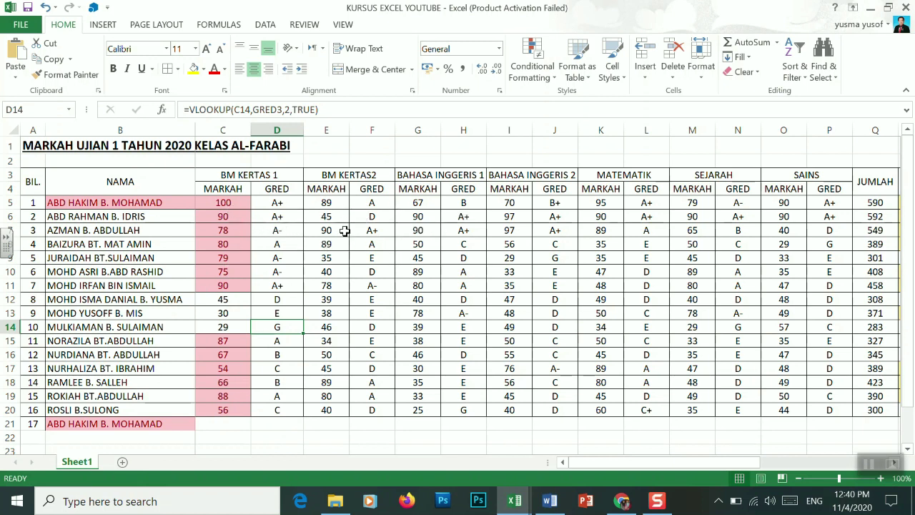
# Give the BM KERTAS2 marks E5:E20 a Greater Than 50 light red highlight rule
pyautogui.moveTo(321, 204); pyautogui.dragTo(321, 408)
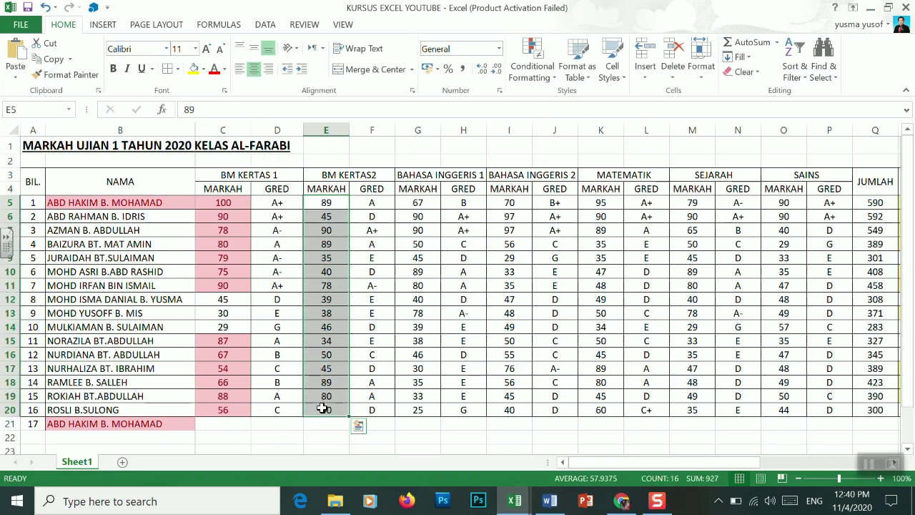
pyautogui.click(554, 79)
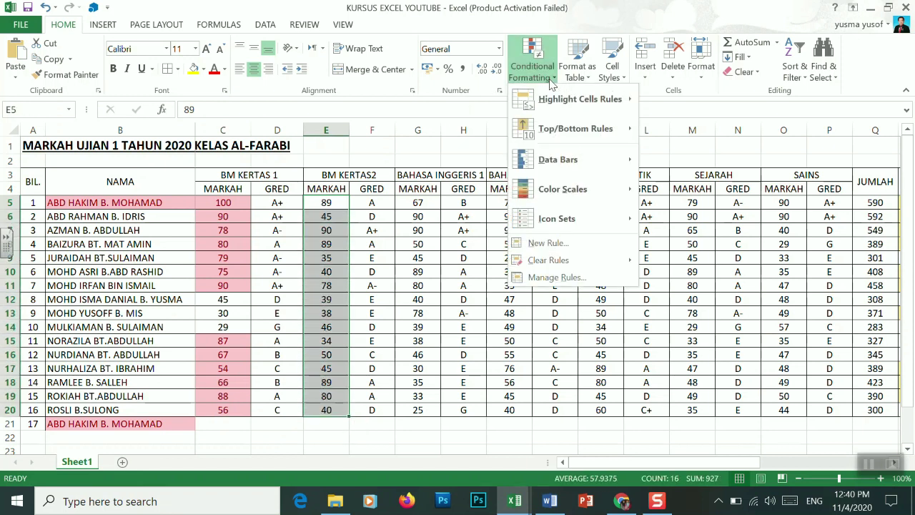
pyautogui.moveTo(571, 100)
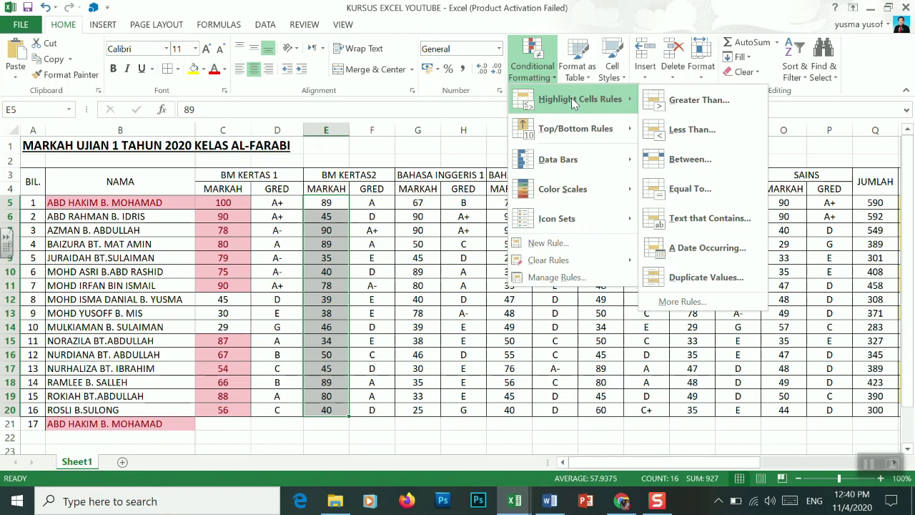
pyautogui.click(697, 100)
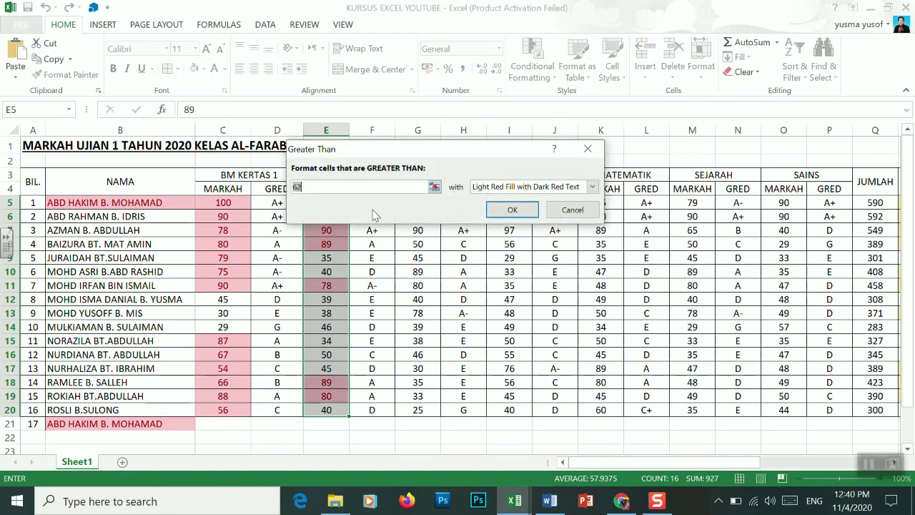
pyautogui.write('50')
pyautogui.click(512, 210)
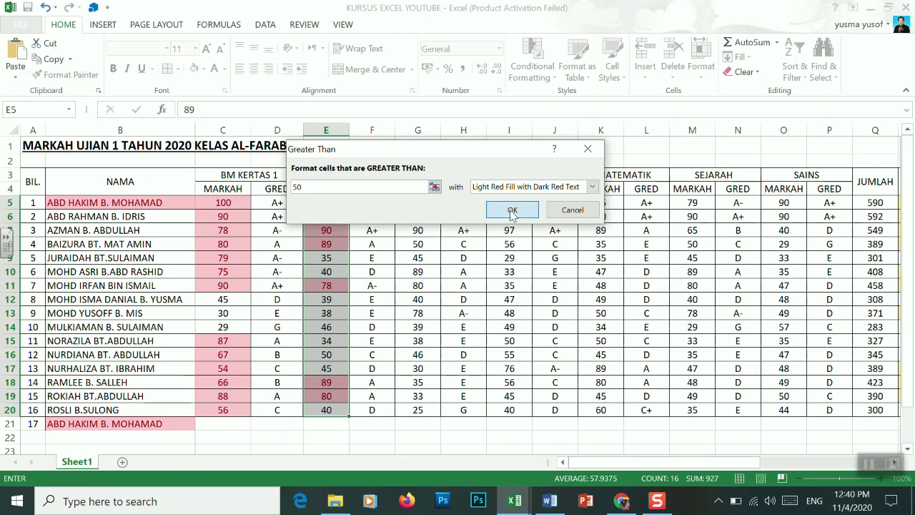
pyautogui.click(390, 230)
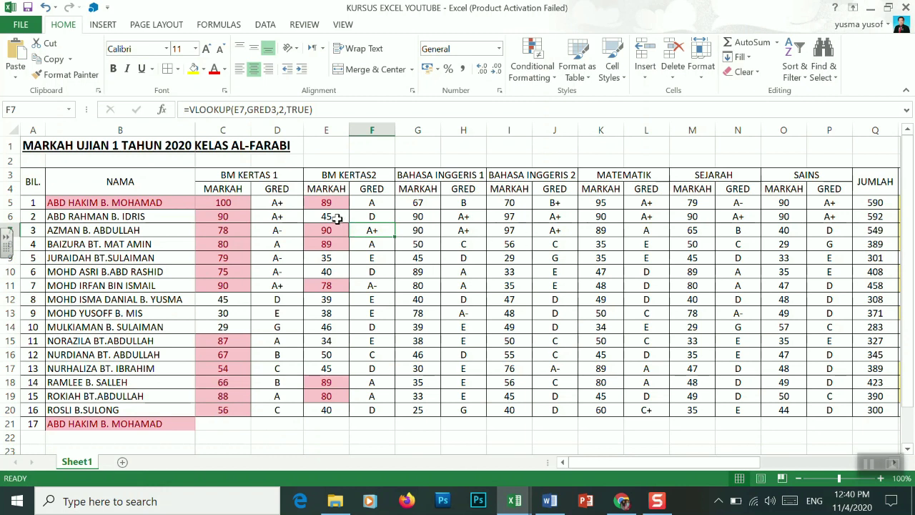
pyautogui.moveTo(327, 204); pyautogui.dragTo(323, 409)
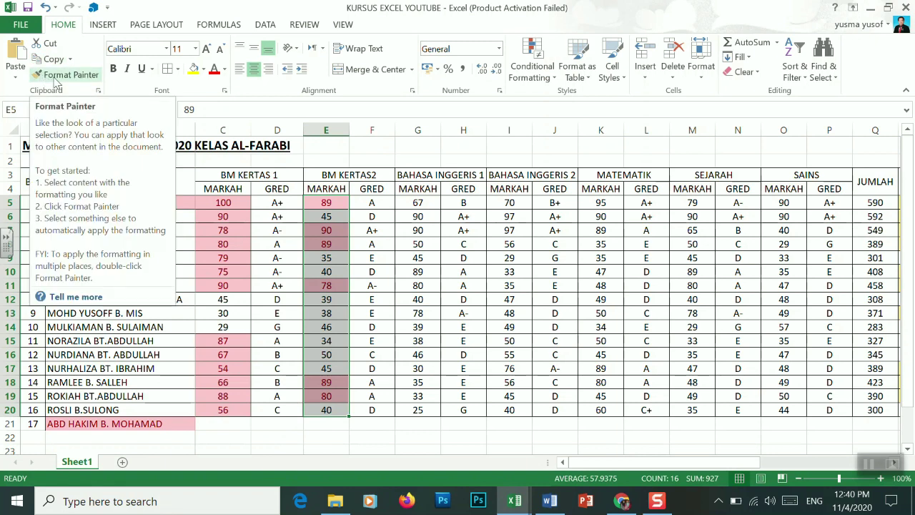
# Copy column E's above-50 highlighting onto columns G, I and K with Format Painter
pyautogui.click(43, 75)
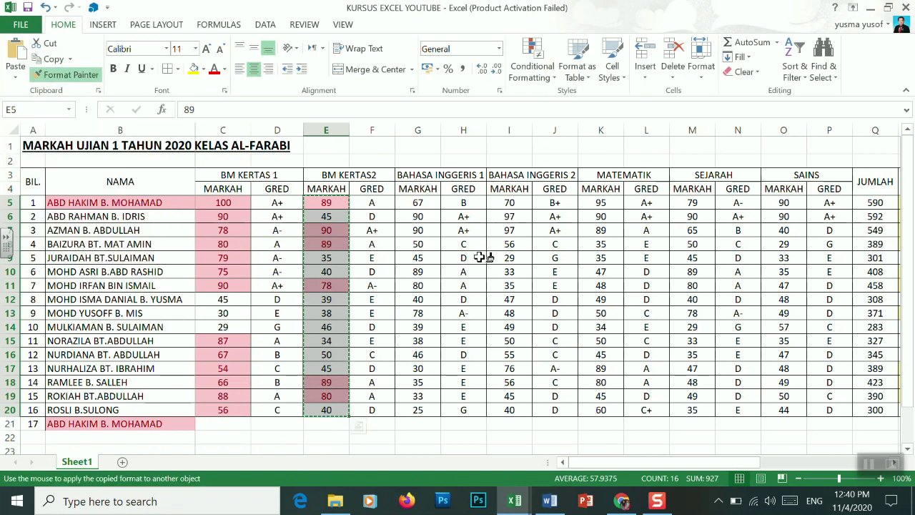
pyautogui.click(419, 202)
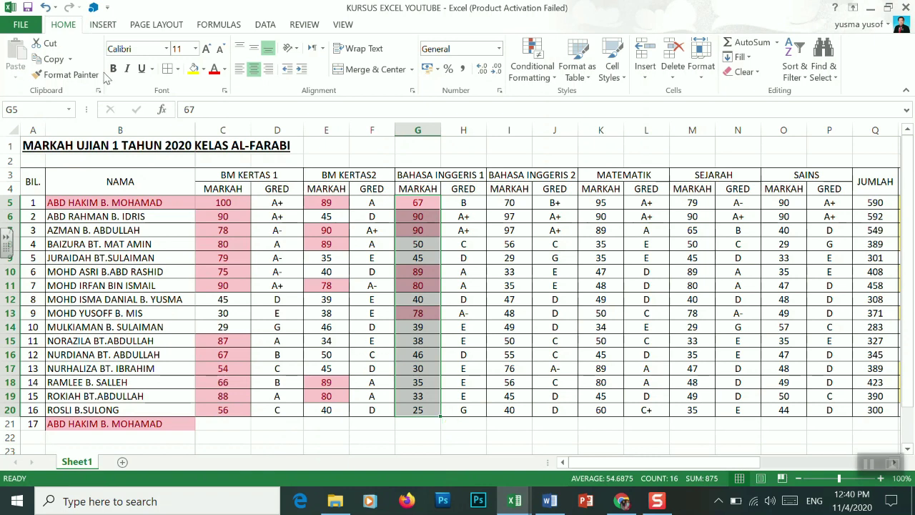
pyautogui.click(68, 75)
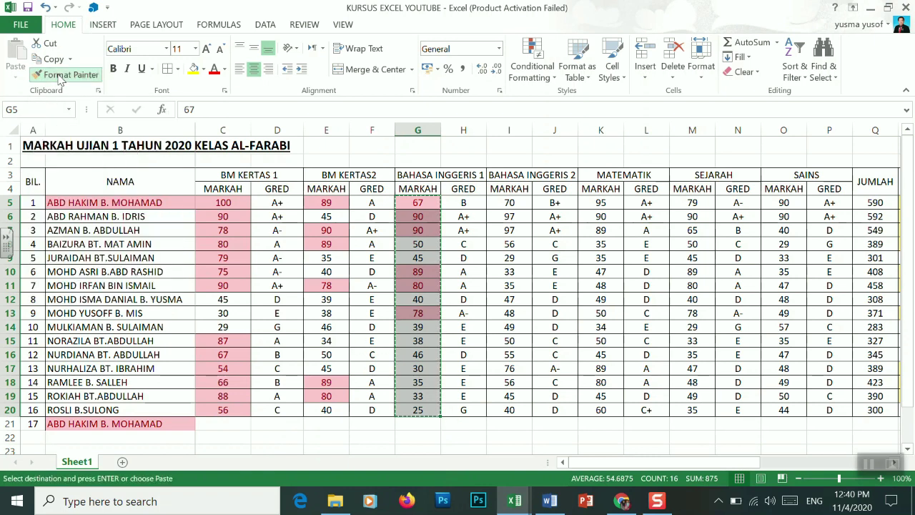
pyautogui.click(509, 203)
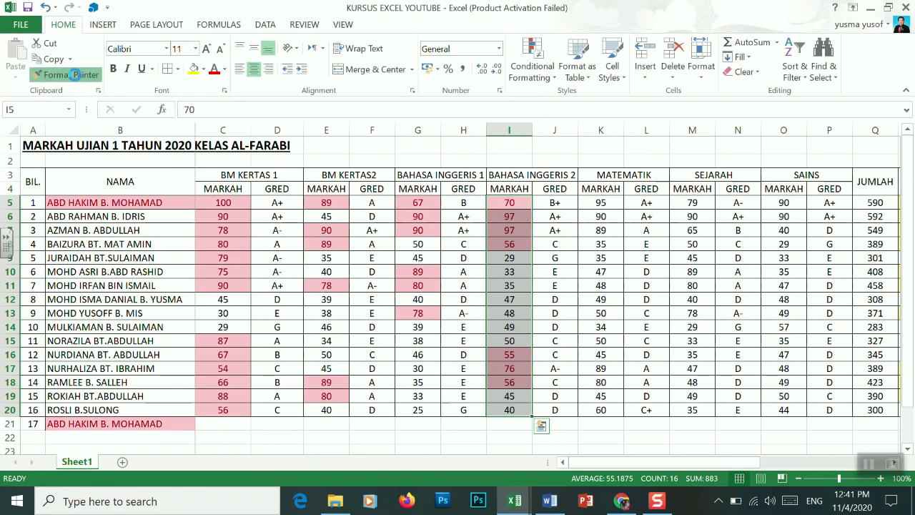
pyautogui.click(71, 75)
pyautogui.click(600, 203)
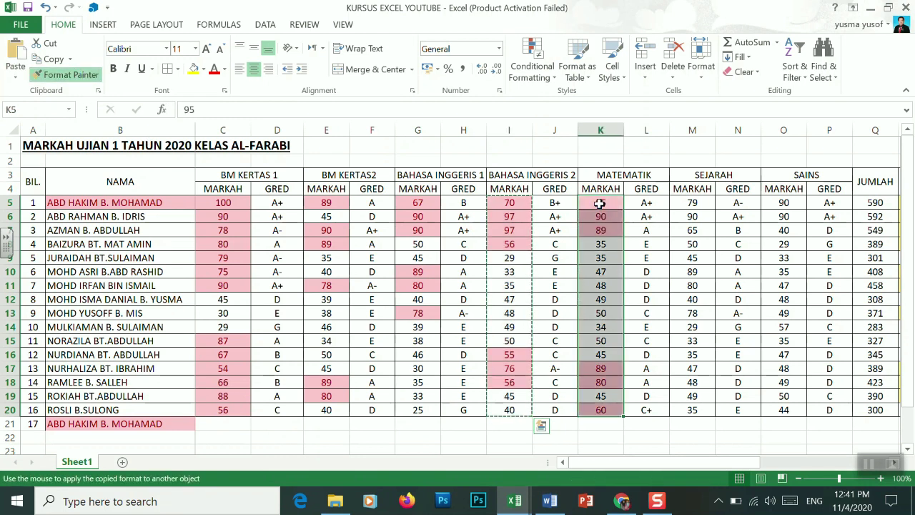
# Extend the highlighting to column M and the SAINS marks in column O, then select A21:B21
pyautogui.click(60, 81)
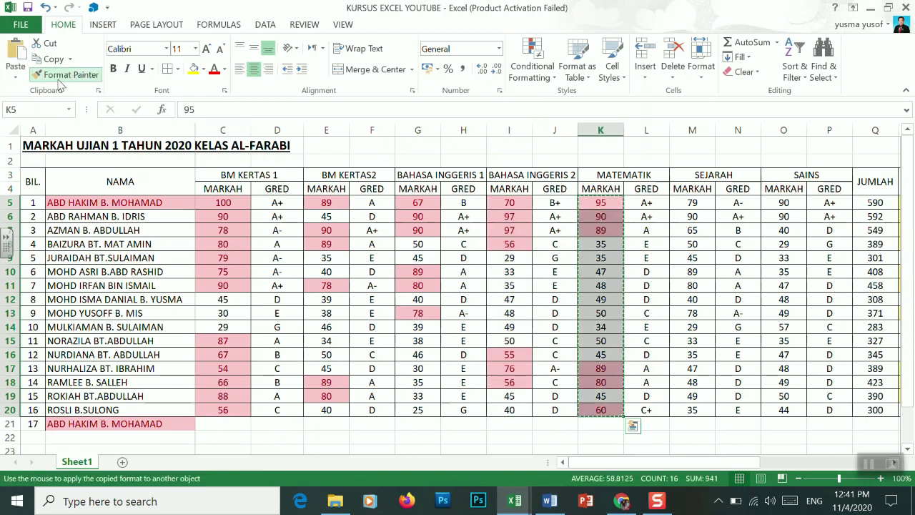
pyautogui.click(693, 204)
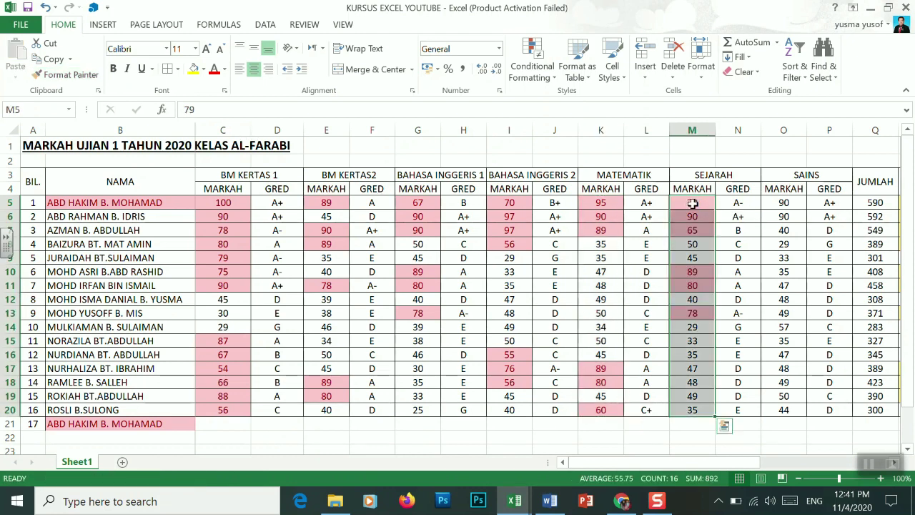
pyautogui.click(63, 79)
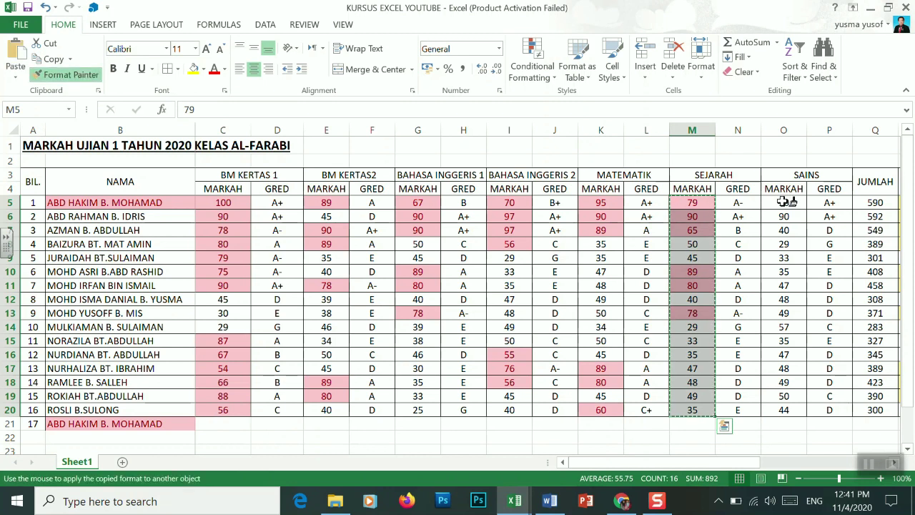
pyautogui.moveTo(784, 203); pyautogui.dragTo(785, 410)
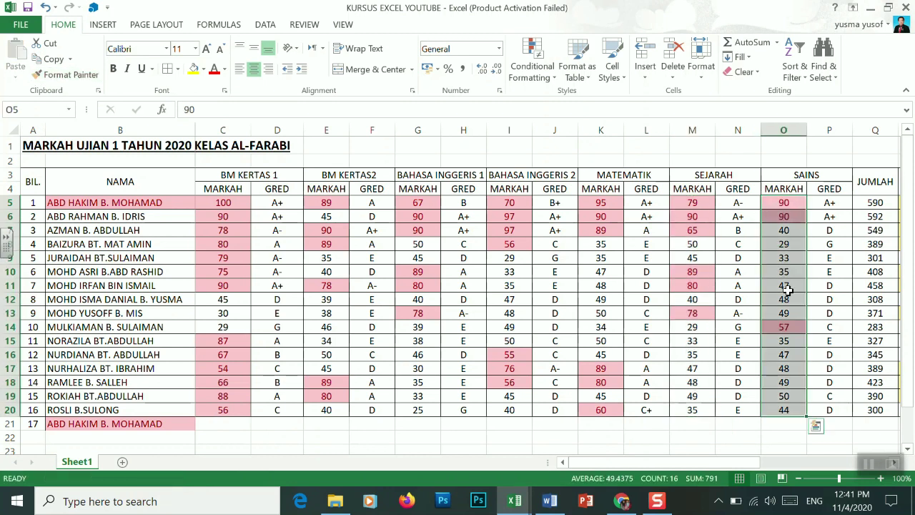
pyautogui.moveTo(619, 464); pyautogui.dragTo(597, 469)
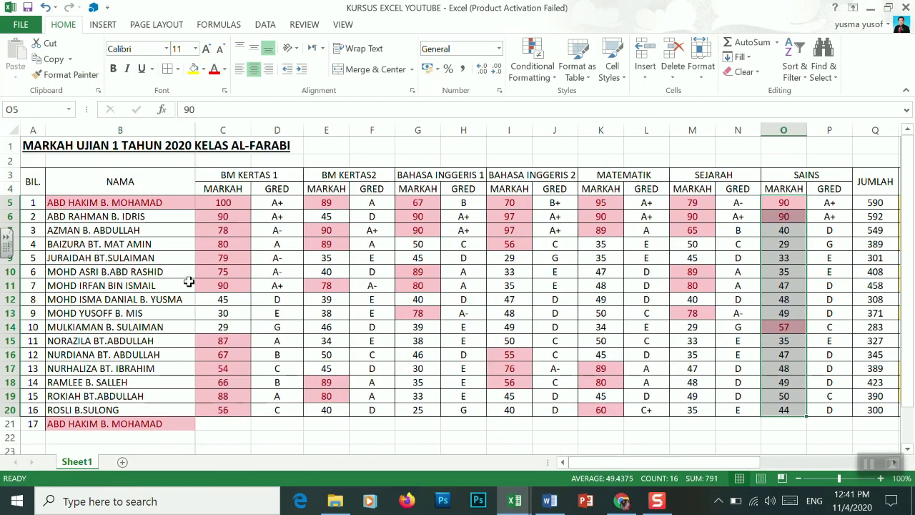
pyautogui.moveTo(27, 426); pyautogui.dragTo(184, 433)
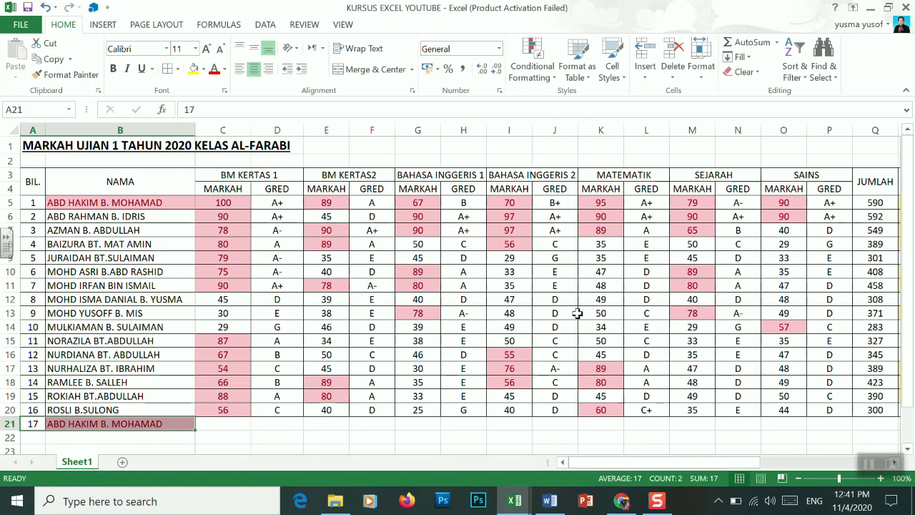
pyautogui.moveTo(619, 466)
pyautogui.mouseDown()
pyautogui.moveTo(687, 477)
pyautogui.moveTo(611, 464)
pyautogui.mouseUp()
pyautogui.moveTo(605, 465); pyautogui.dragTo(697, 470)
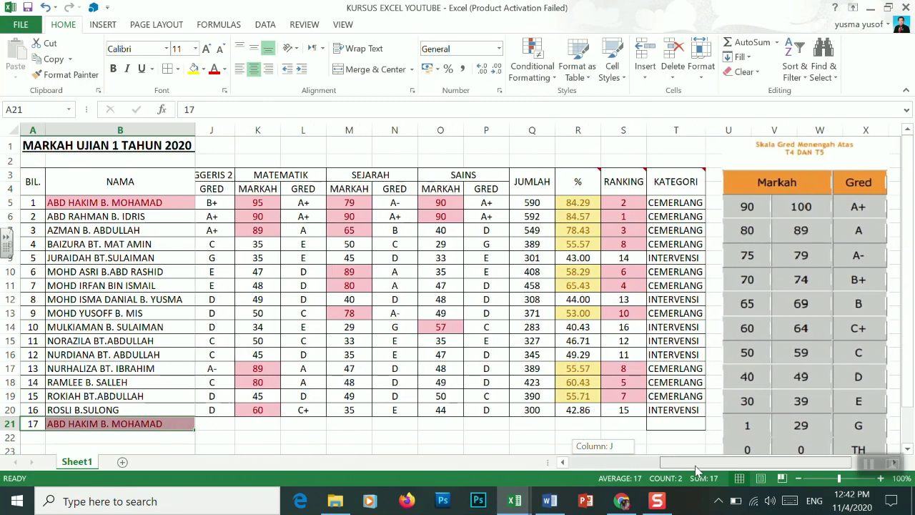
pyautogui.moveTo(697, 469); pyautogui.dragTo(578, 478)
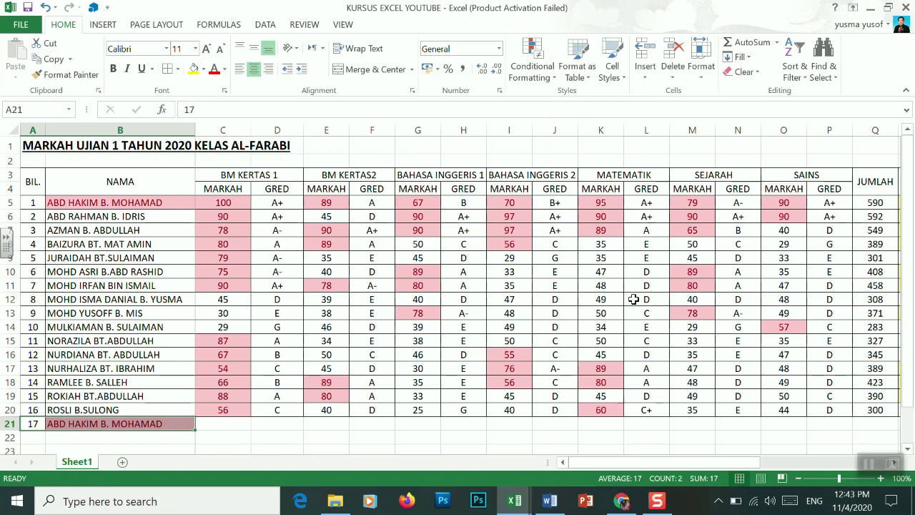
pyautogui.moveTo(598, 463)
pyautogui.mouseDown()
pyautogui.moveTo(707, 465)
pyautogui.moveTo(592, 470)
pyautogui.mouseUp()
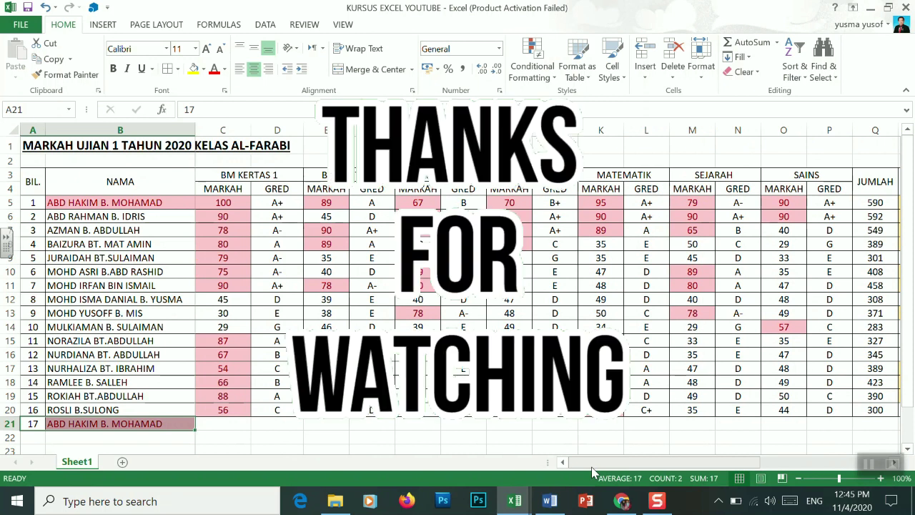
# Switch focus from Excel to the red S app on the taskbar
pyautogui.click(658, 501)
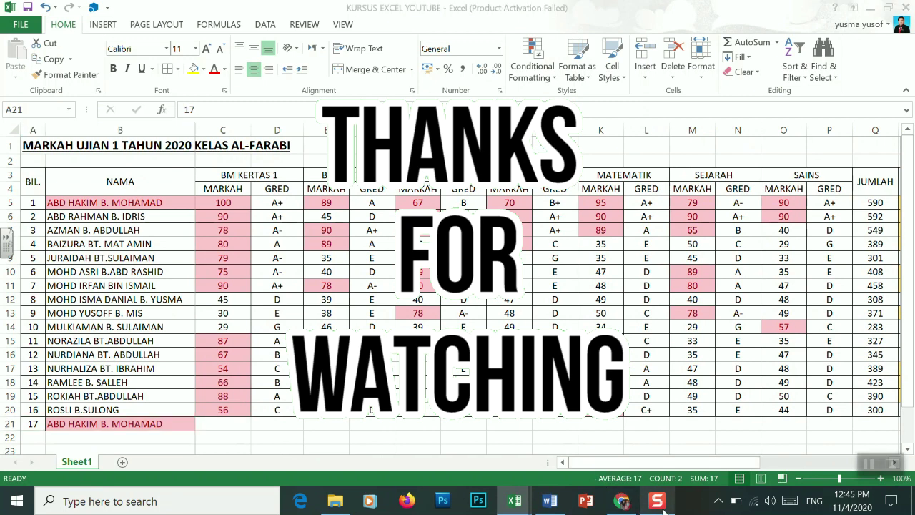